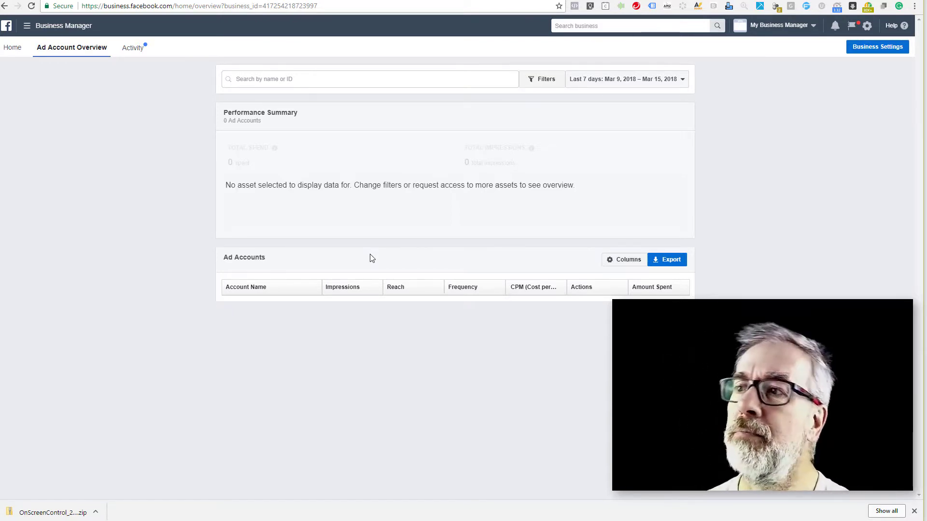
Step: Switch from My Business Manager to the personal ad account and open its Facebook Pixels page
left_click(815, 28)
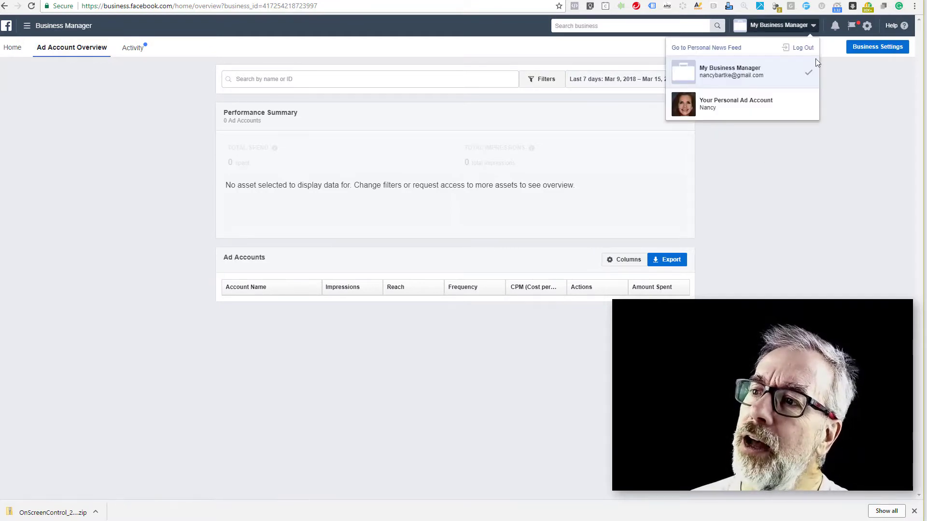
left_click(728, 107)
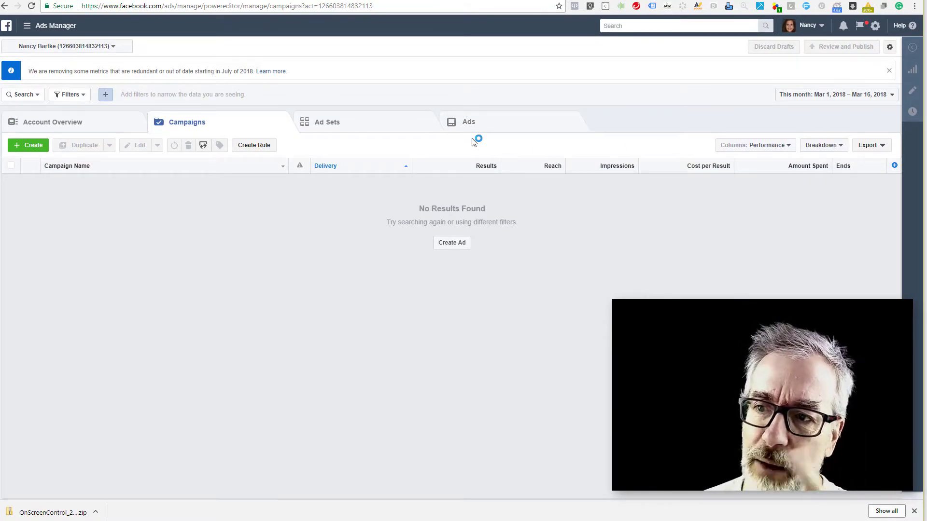
left_click(68, 33)
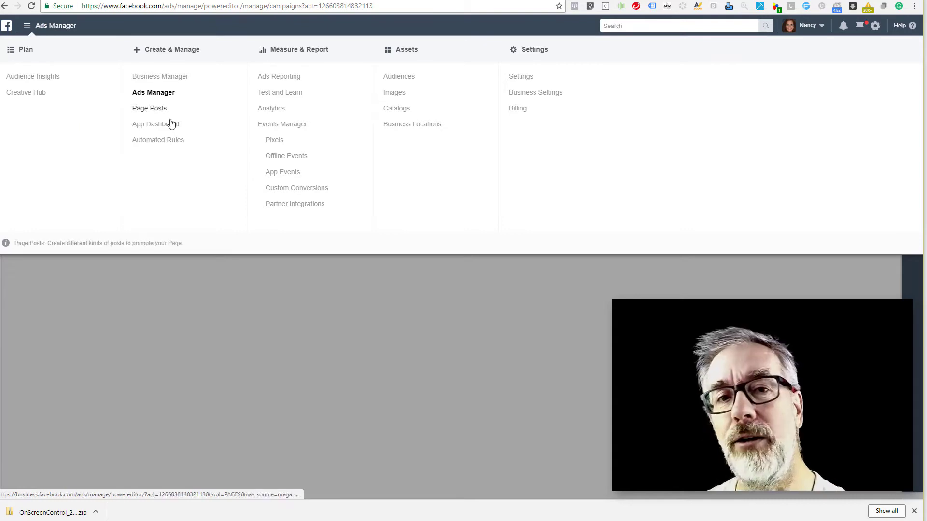
left_click(270, 142)
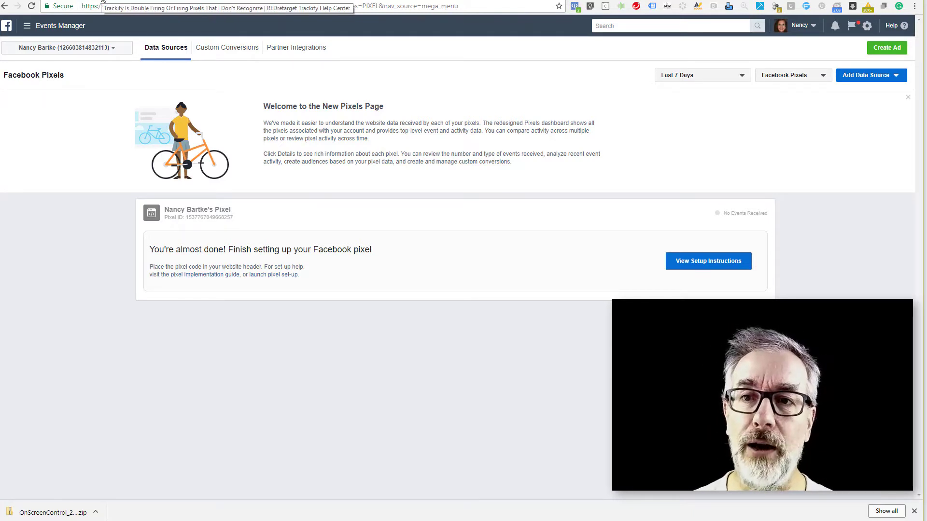
Step: Switch to Trackify and connect it to Facebook, continuing with the prefilled account password
left_click(173, 3)
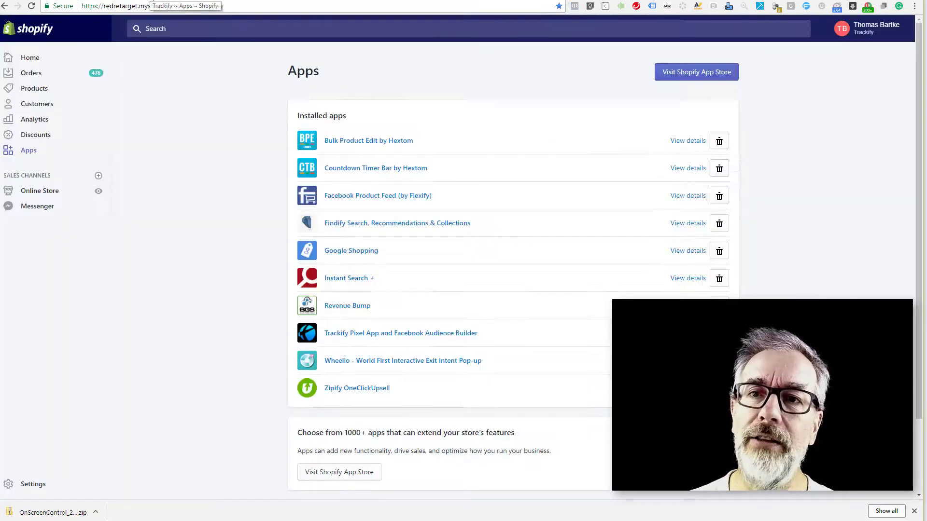
left_click(222, 2)
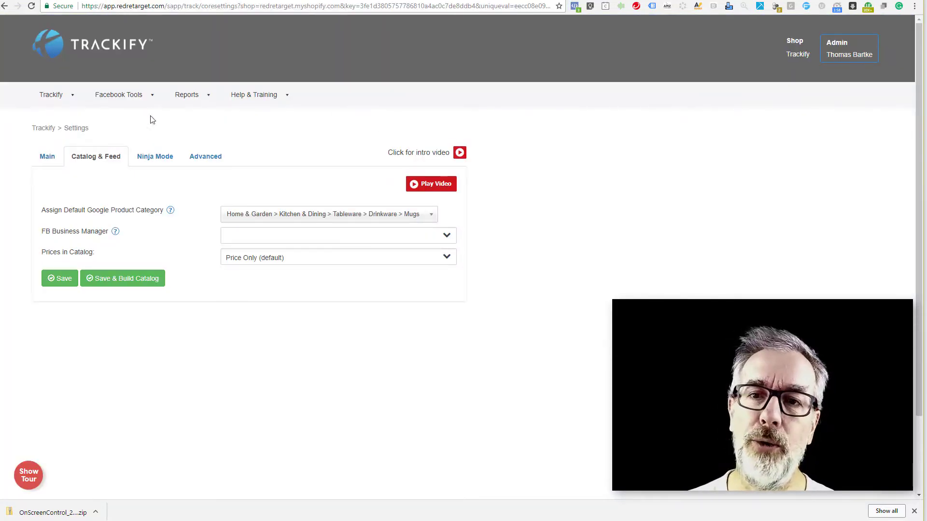
left_click(138, 101)
left_click(125, 174)
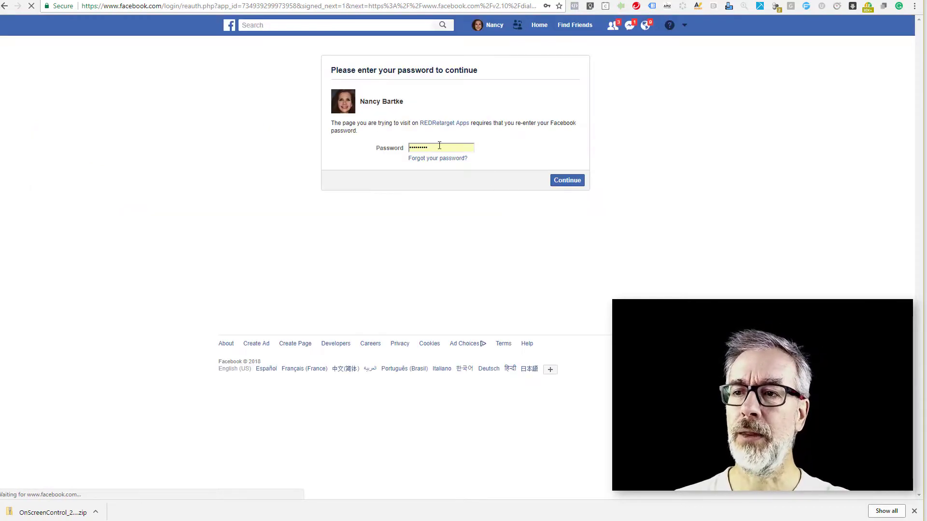
left_click(562, 180)
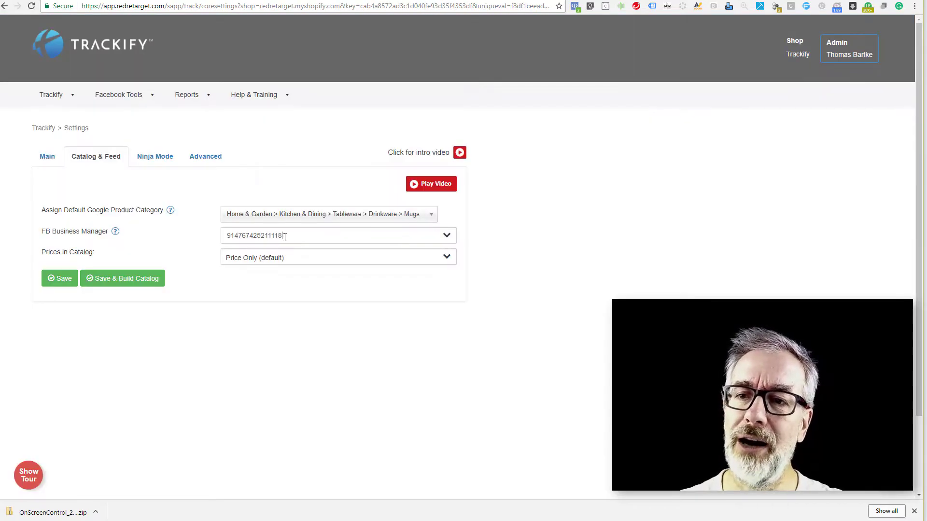
Step: Clear the FB Business Manager value in the catalog settings and the FB Account Pixel ID in the main settings, and save
left_click_drag(284, 237, 205, 245)
key("BackSpace")
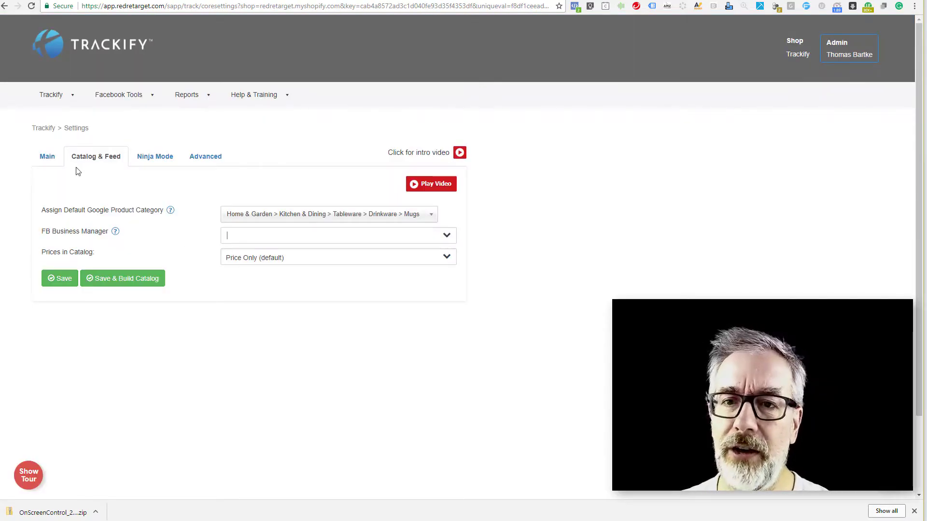
left_click(48, 159)
left_click_drag(285, 227, 158, 231)
key("BackSpace")
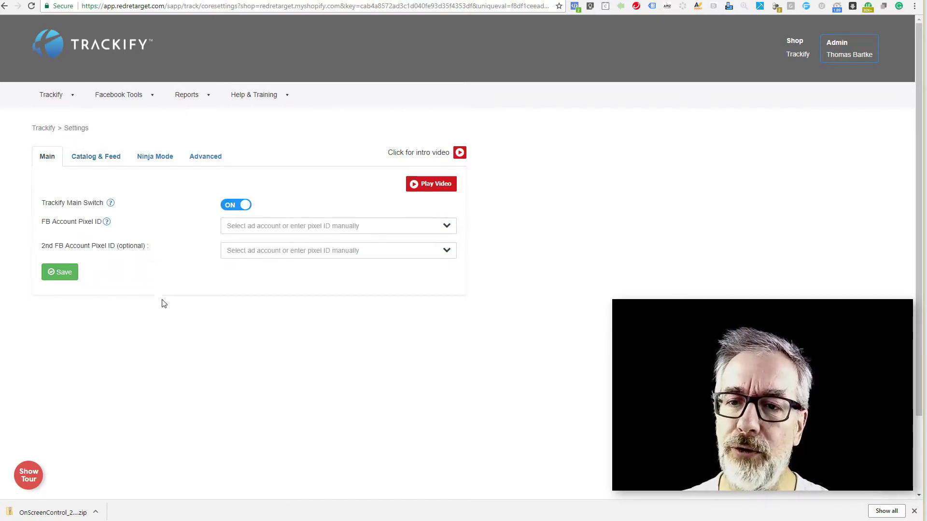
left_click(62, 272)
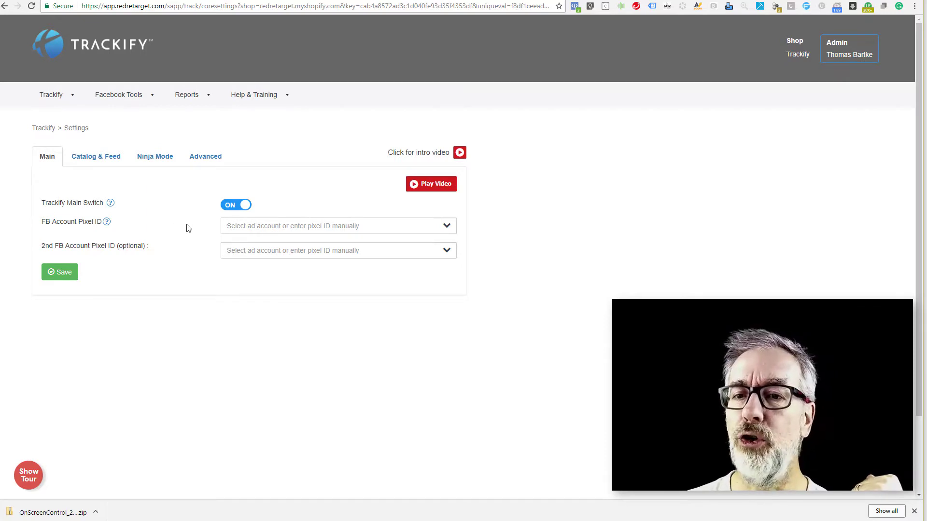
Step: Set the FB Account Pixel ID to the personal ad account's pixel and save the main settings
left_click(447, 227)
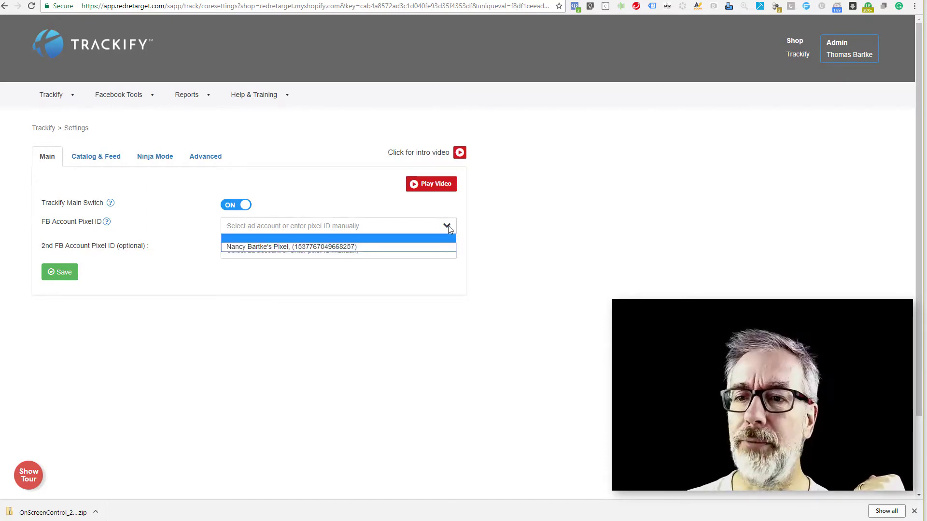
left_click(315, 247)
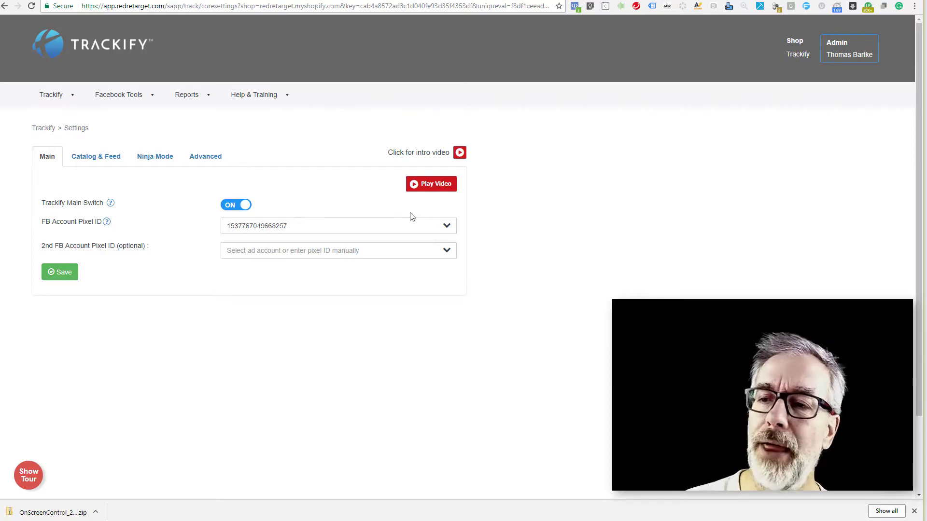
left_click(448, 233)
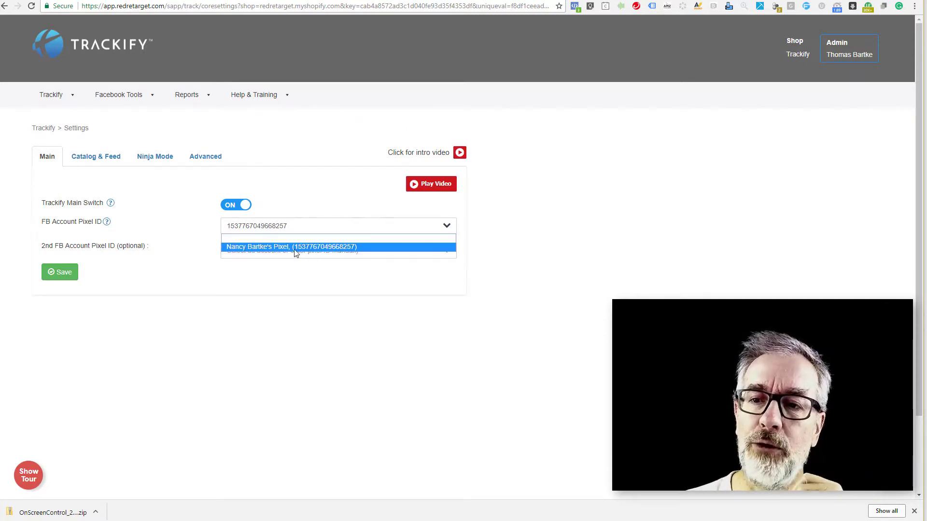
left_click(327, 249)
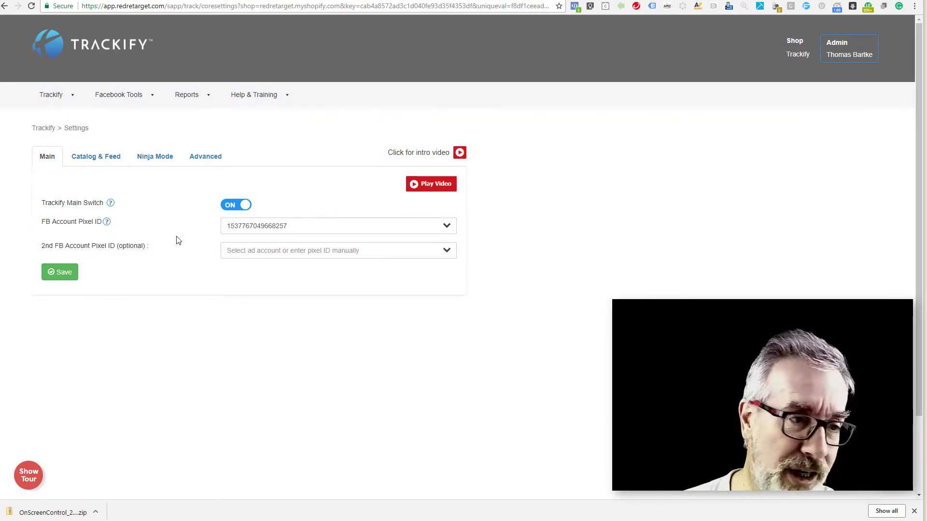
left_click(57, 275)
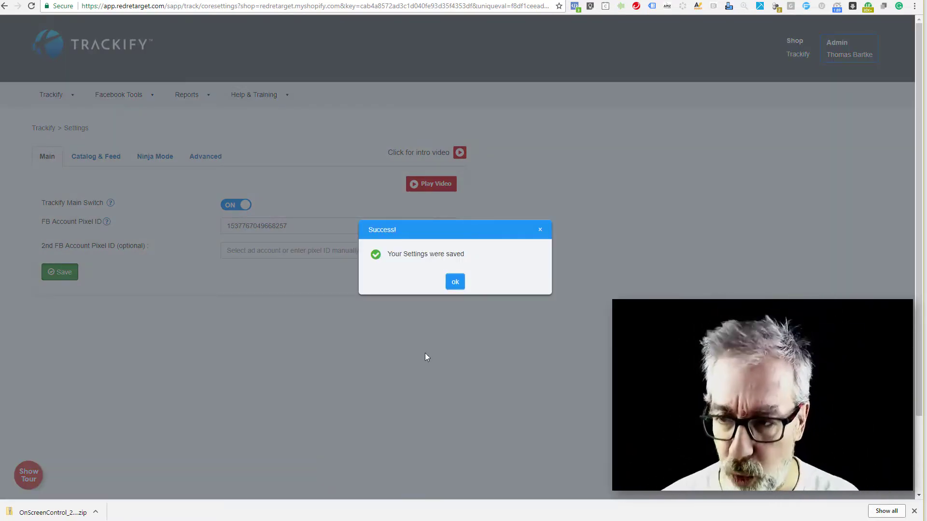
left_click(458, 289)
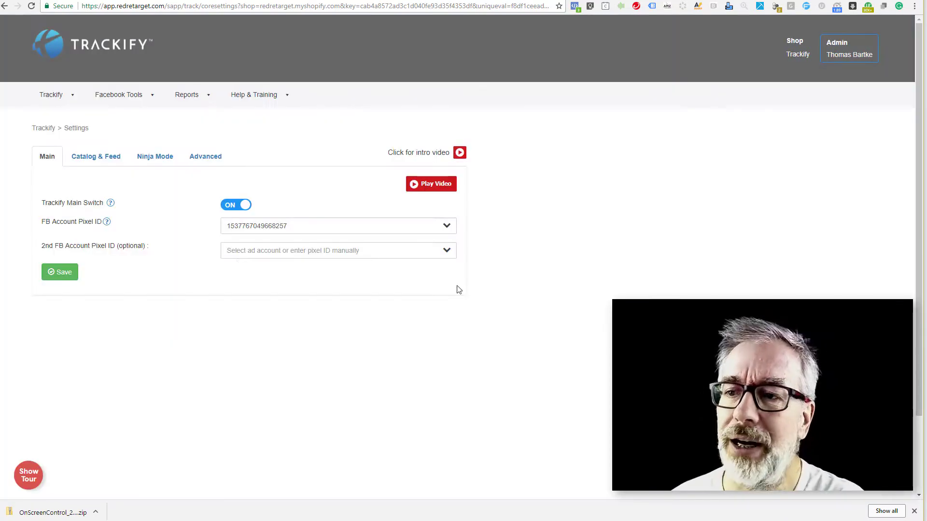
Step: Set the FB Business Manager in the catalog and feed settings to My Business Manager and save
left_click(105, 158)
left_click(445, 236)
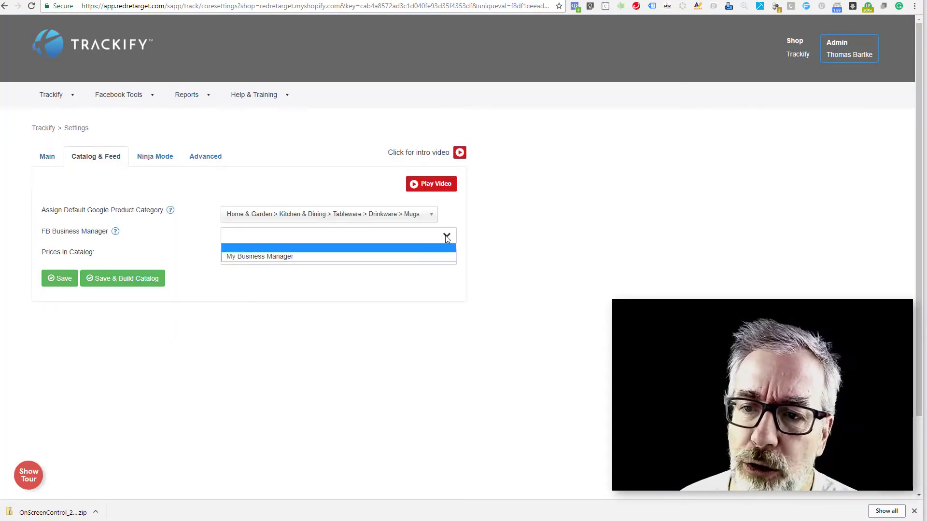
left_click(297, 260)
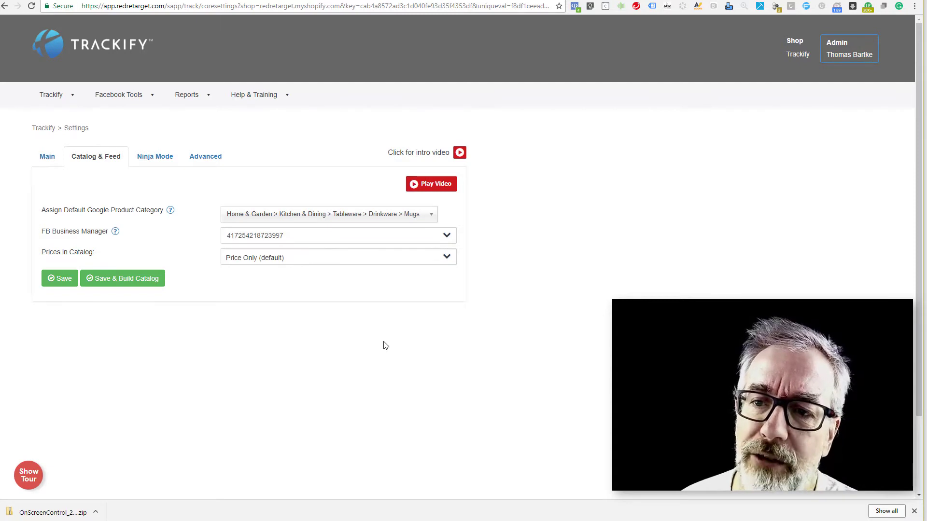
left_click(56, 285)
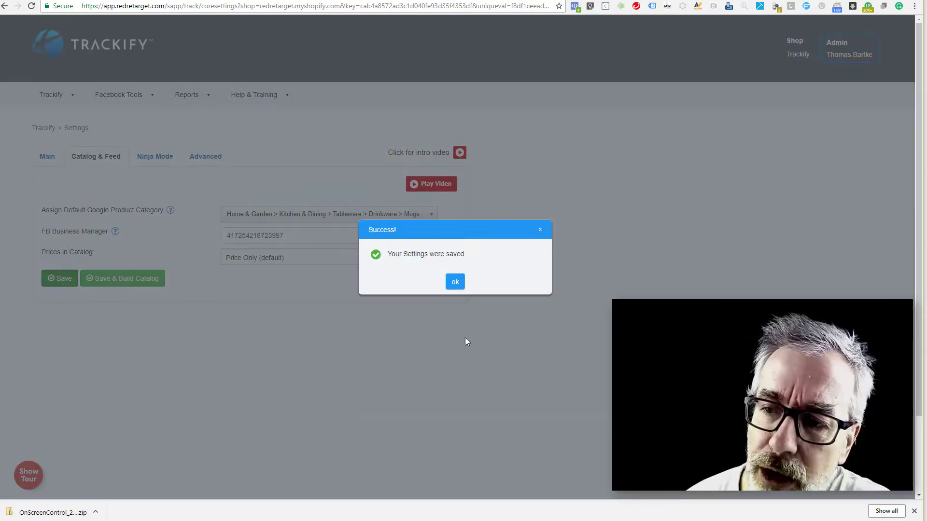
left_click(455, 281)
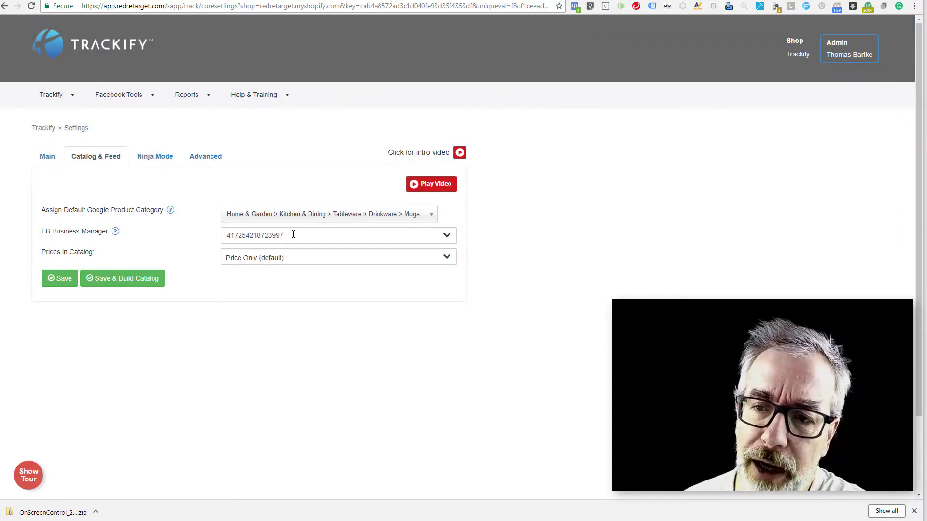
Step: Try to save and build the product catalog, and return to the main settings
left_click(121, 282)
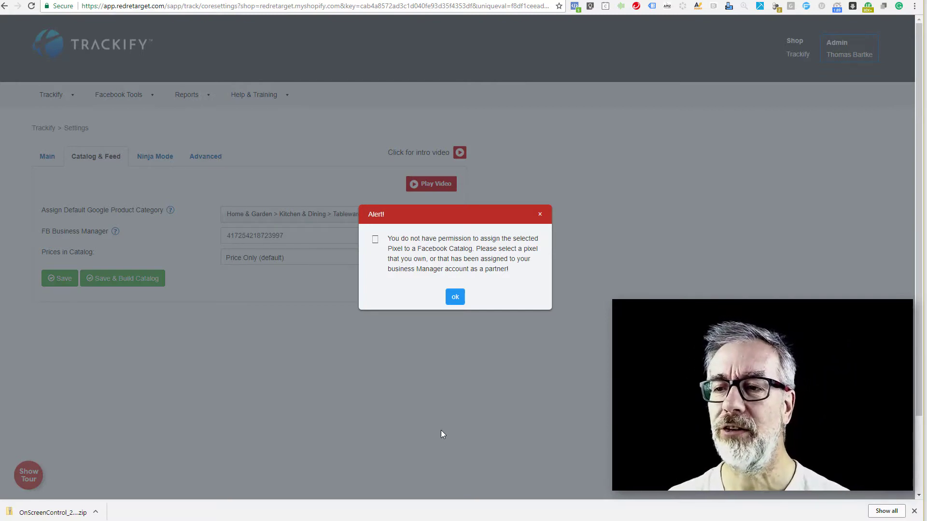
left_click(456, 297)
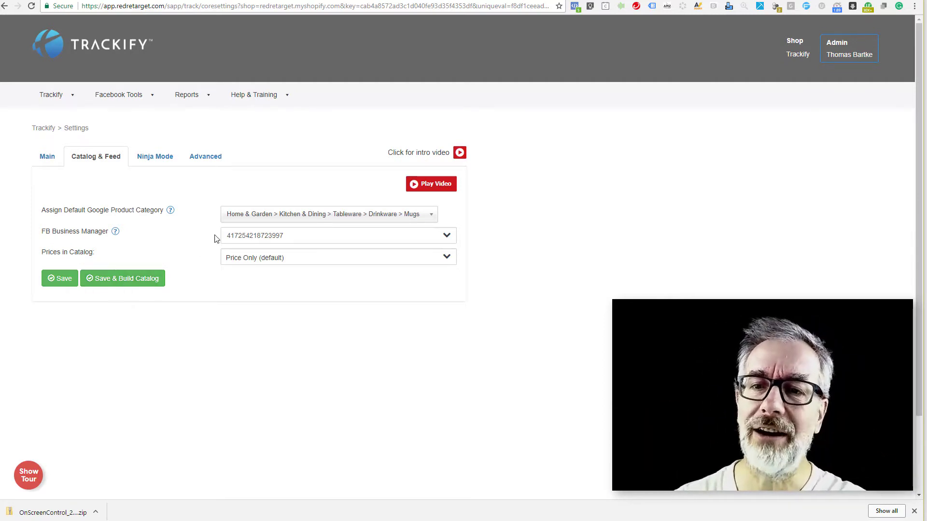
left_click(46, 160)
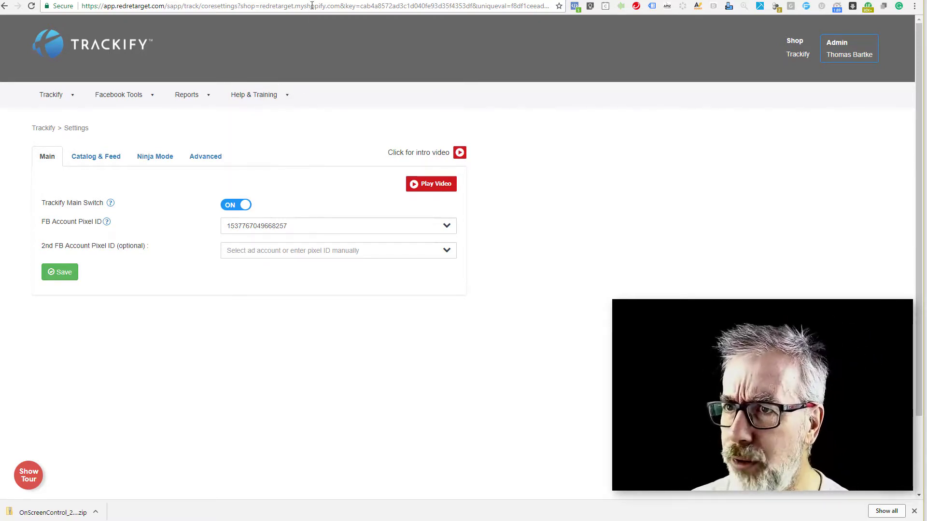
Step: Switch to Facebook and open the ad accounts section in the business settings of My Business Manager
left_click(420, 1)
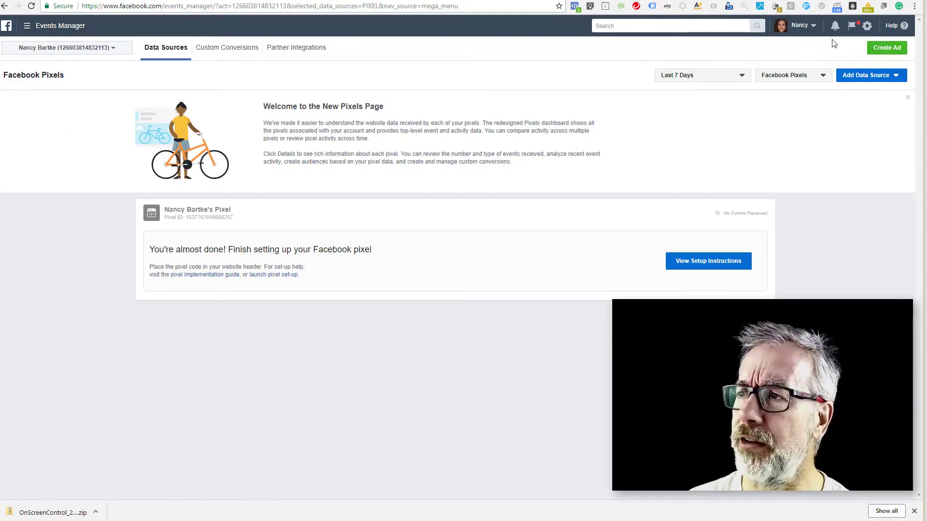
left_click(867, 28)
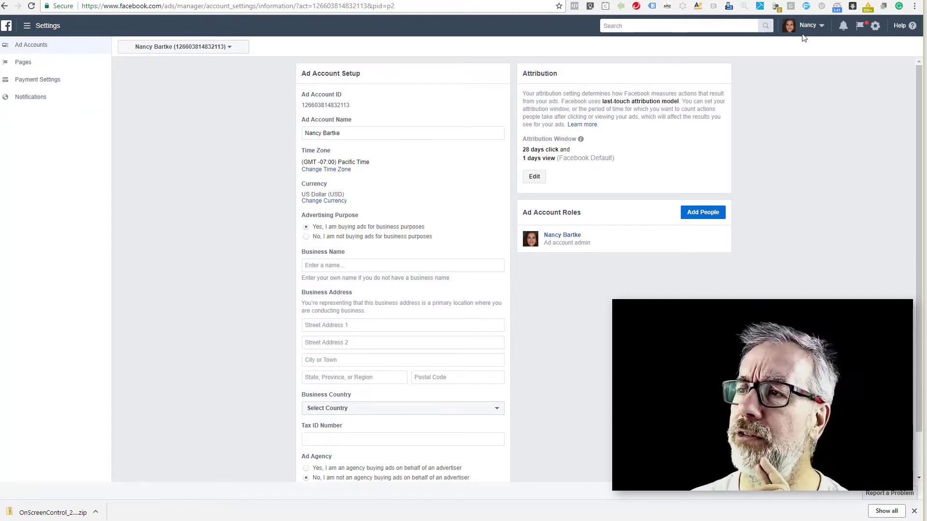
left_click(816, 26)
left_click(714, 78)
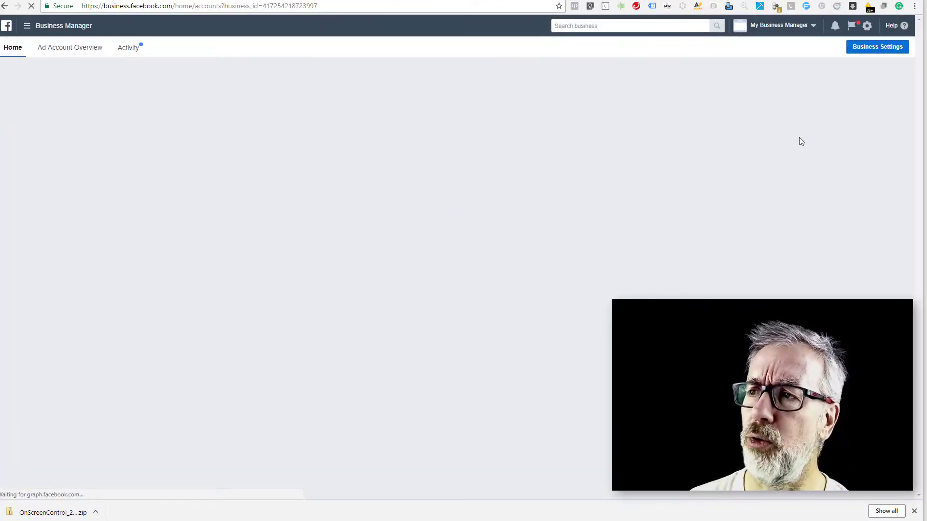
left_click(865, 27)
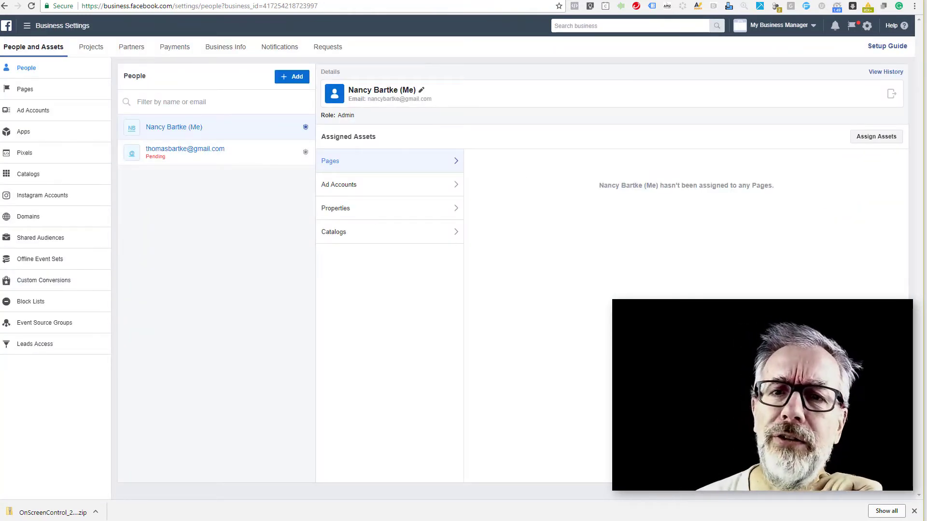
left_click(24, 111)
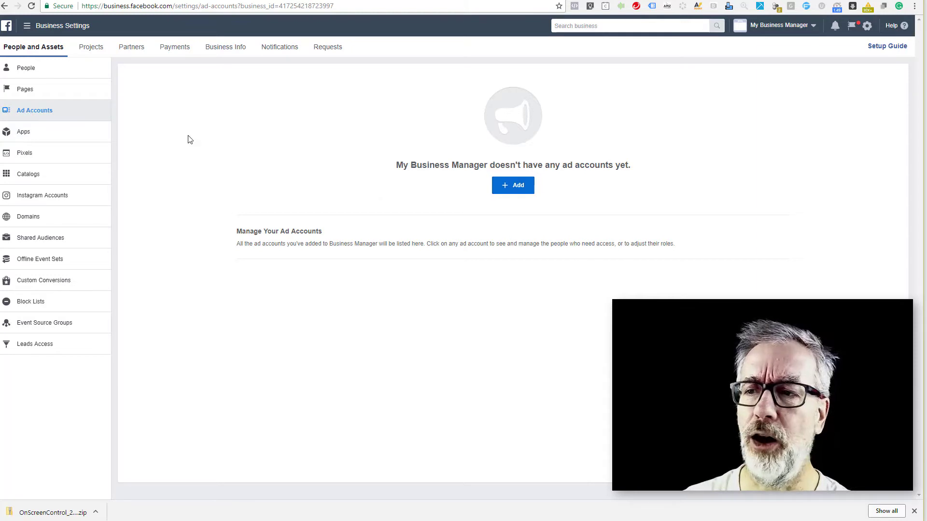
left_click(518, 190)
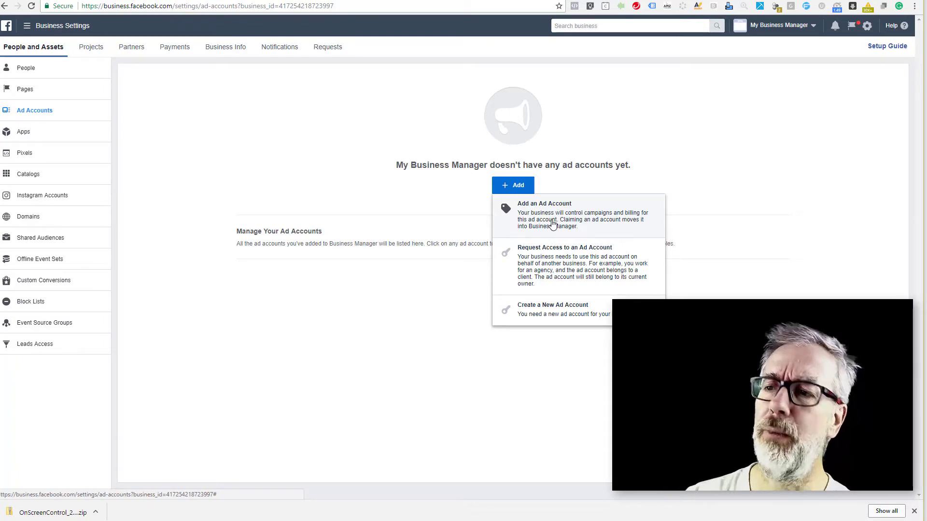
left_click(540, 223)
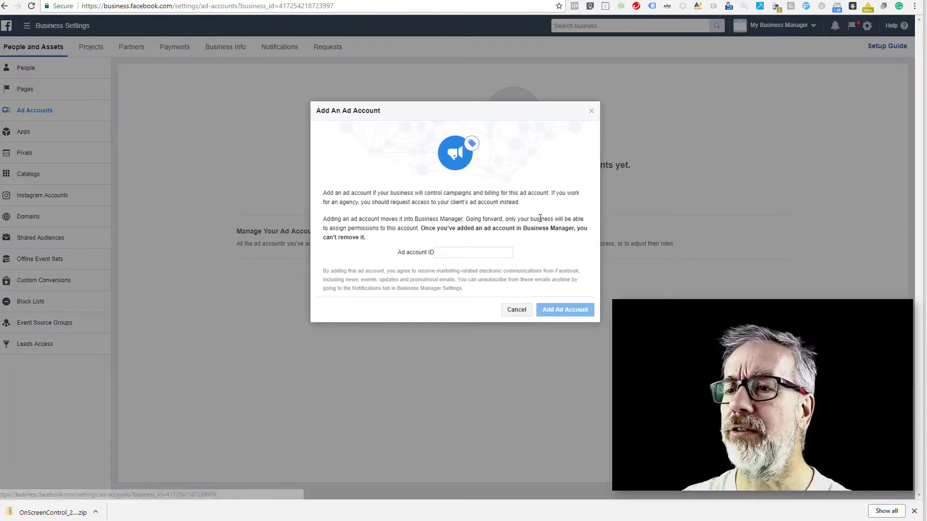
left_click(446, 251)
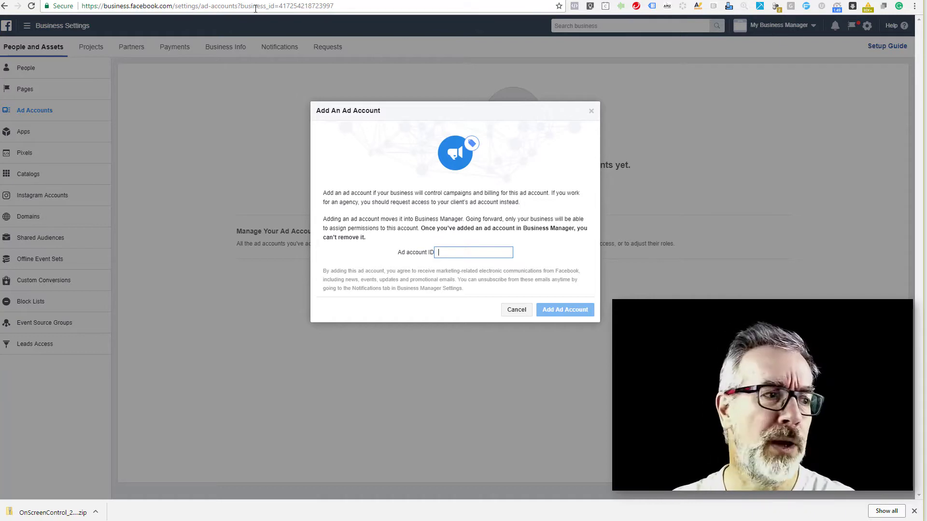
left_click(514, 310)
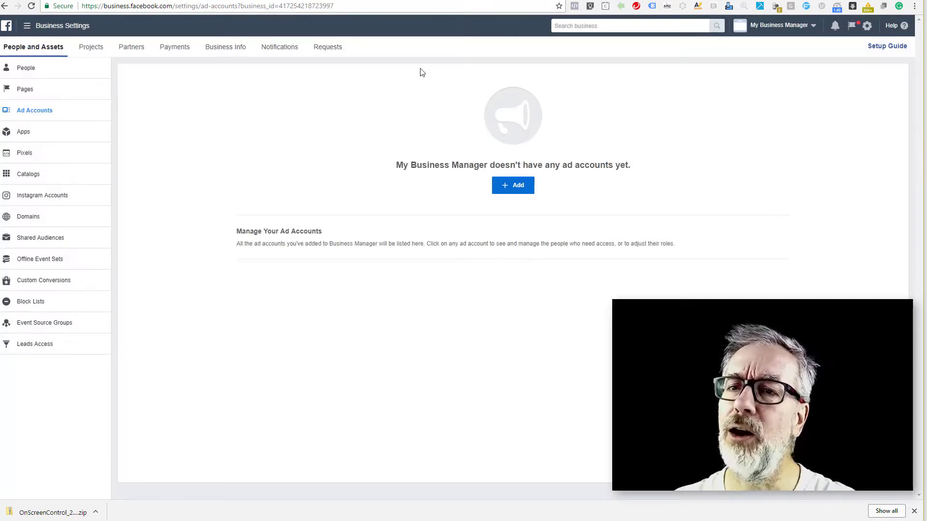
Step: Switch to the personal ad account and copy its ad account ID from the page address
left_click(812, 27)
left_click(721, 99)
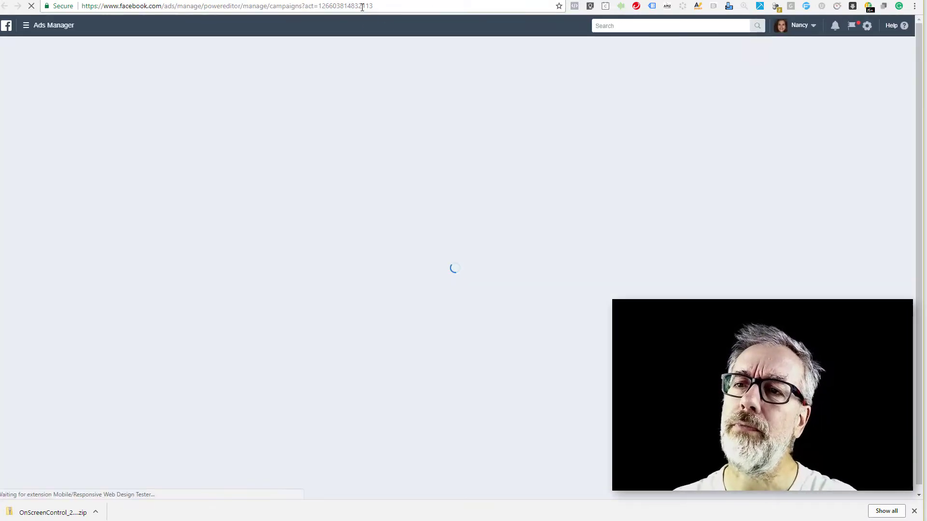
double_click(361, 6)
key("ctrl+c")
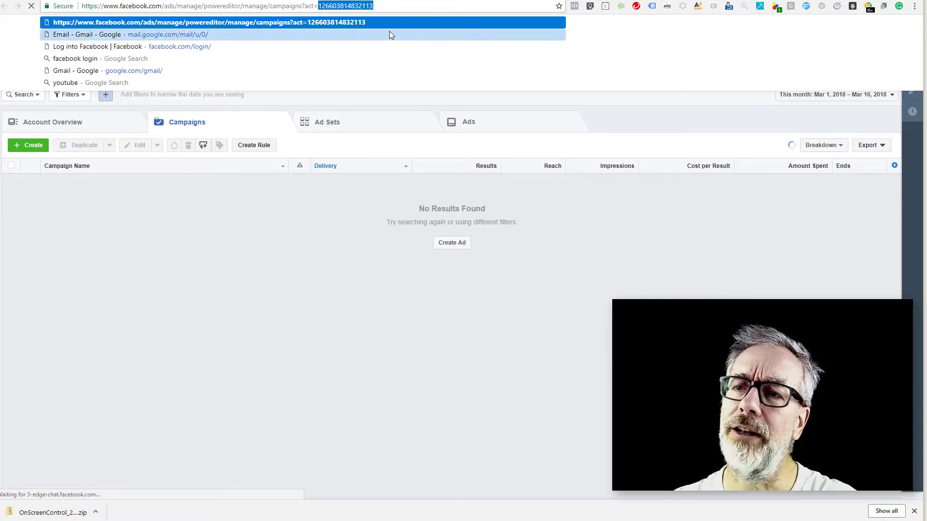
left_click(343, 197)
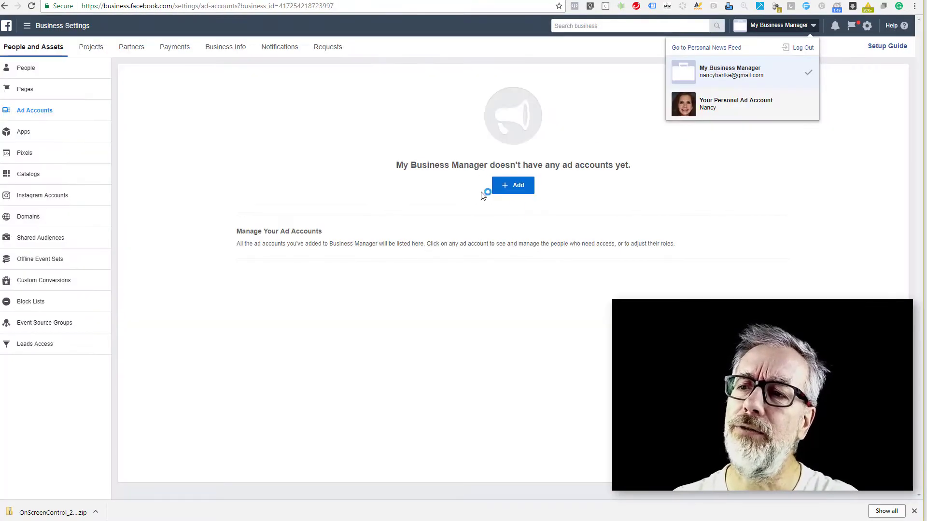
left_click(515, 187)
left_click(537, 222)
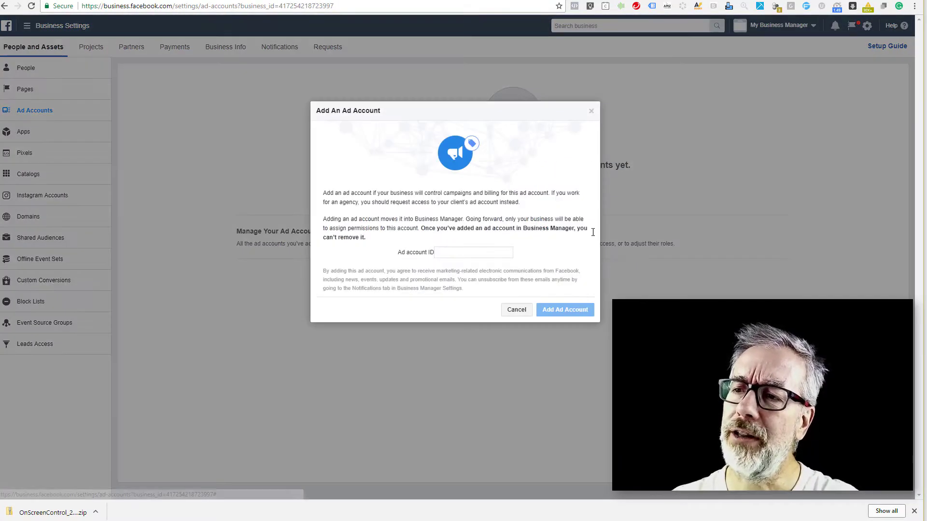
left_click(478, 252)
key("ctrl+v")
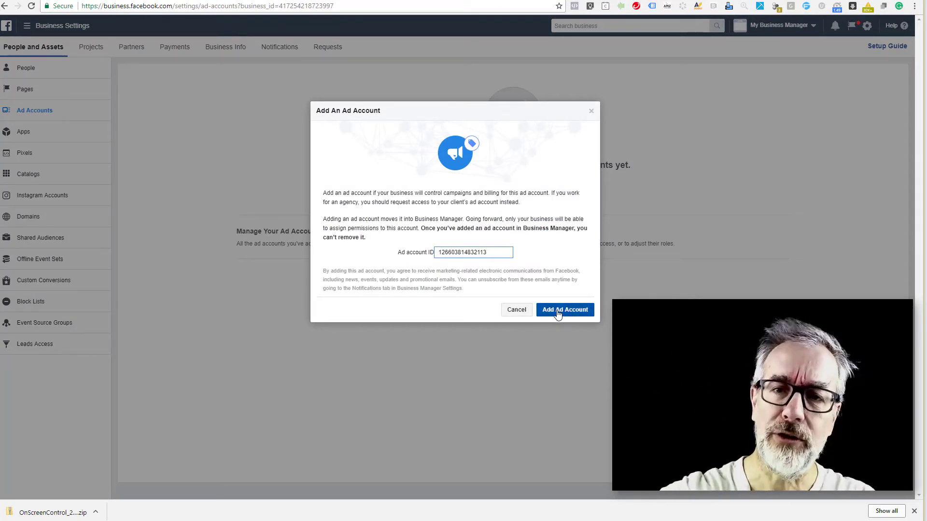
left_click(511, 313)
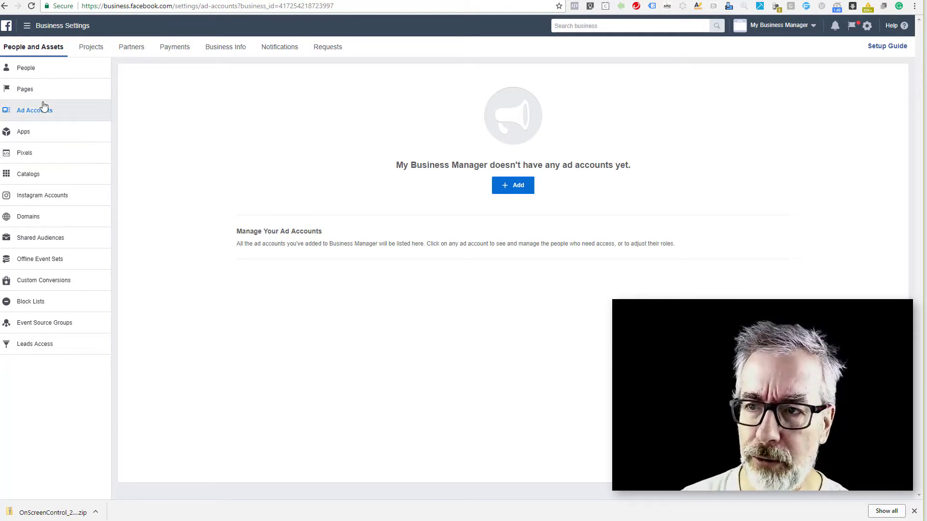
Step: Start a new ad account for My Business Manager named Account 007 with the time zone (GMT-07:00) America/Los Angeles
left_click(521, 185)
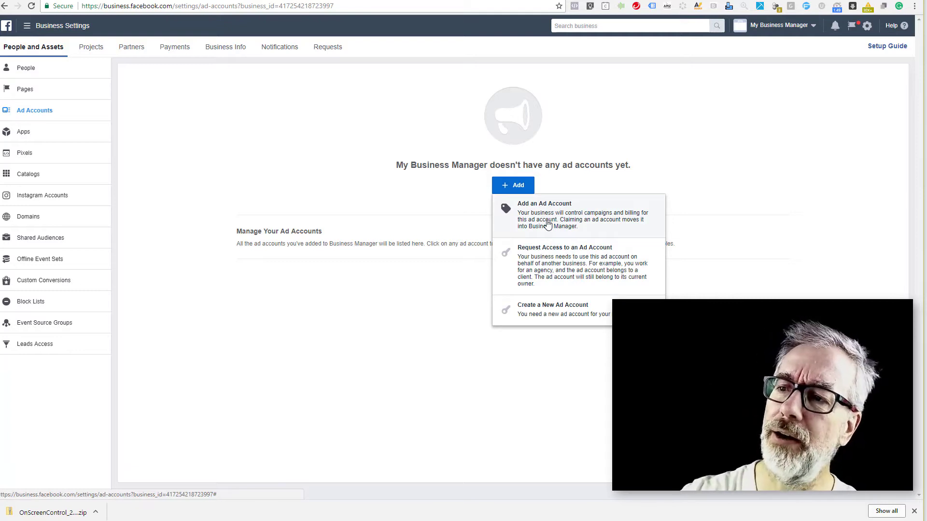
left_click(554, 314)
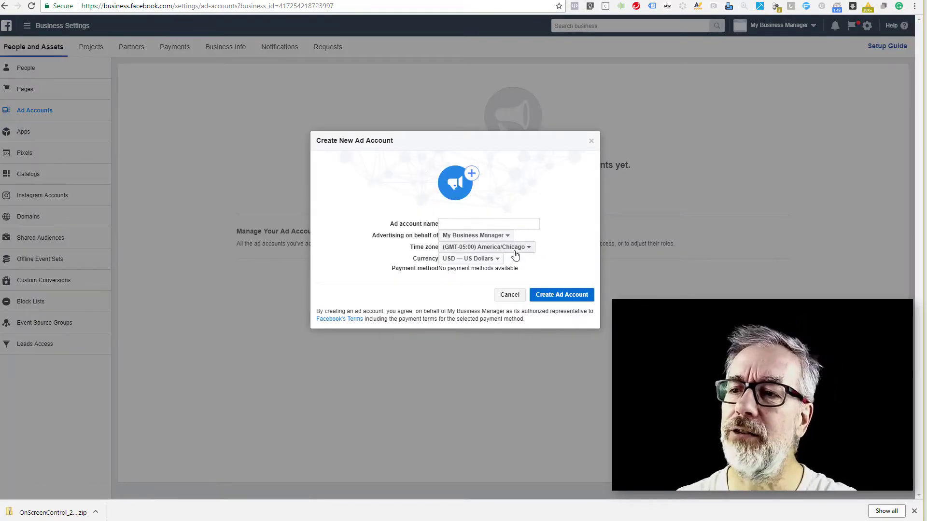
left_click(514, 249)
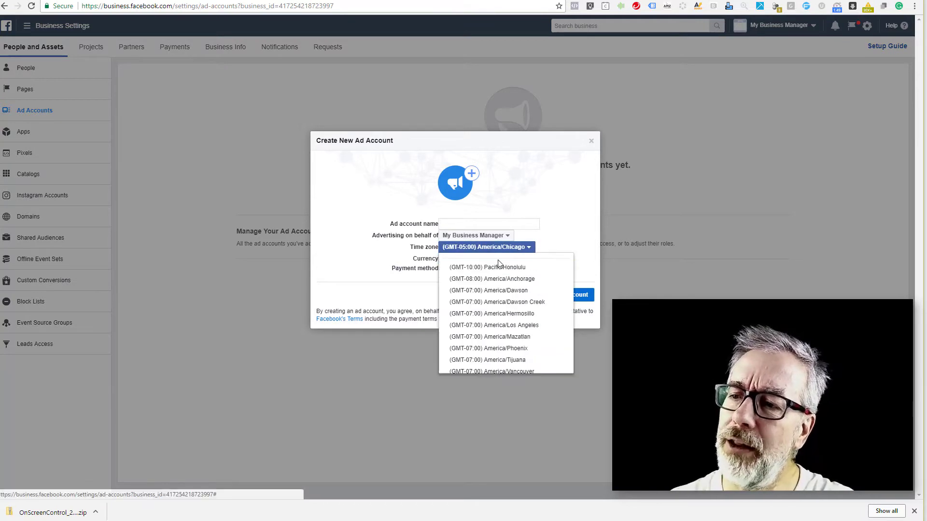
left_click(494, 325)
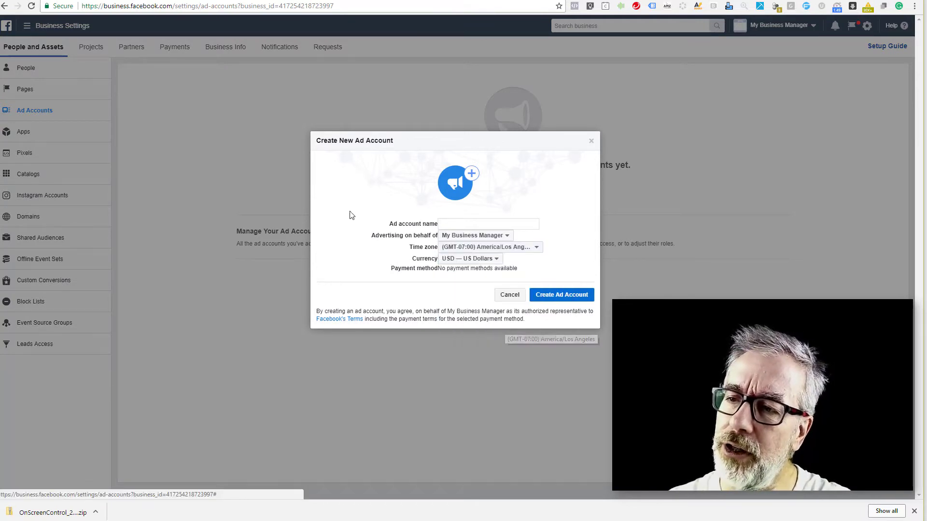
left_click(454, 224)
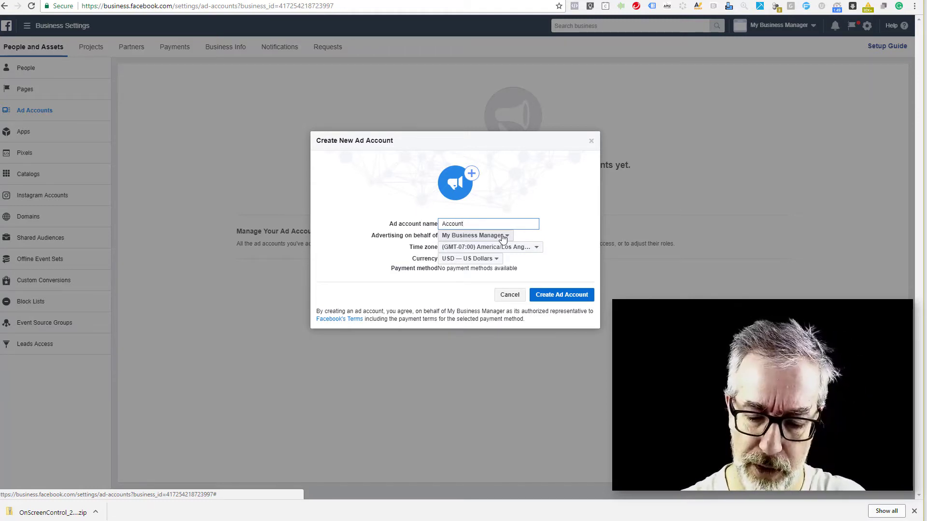
left_click(583, 227)
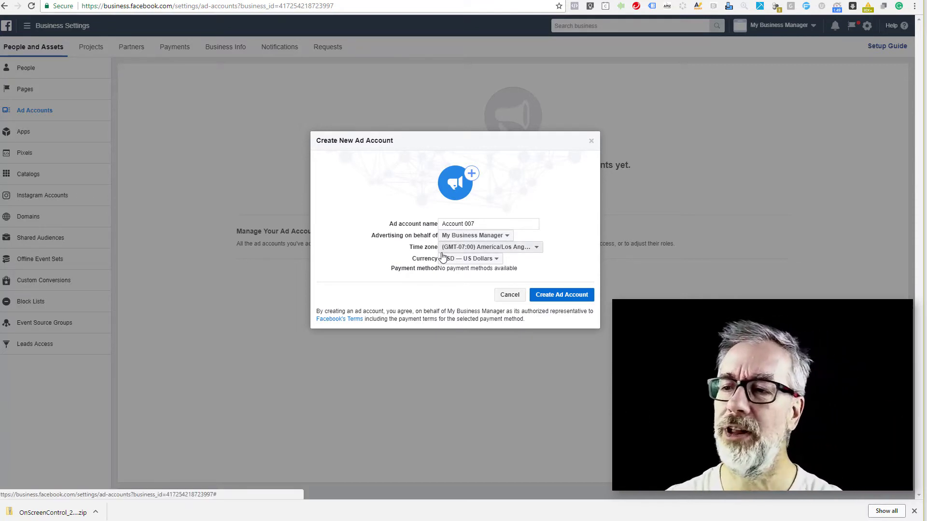
Step: Create the ad account, skip adding people to it and close the confirmation
left_click(563, 296)
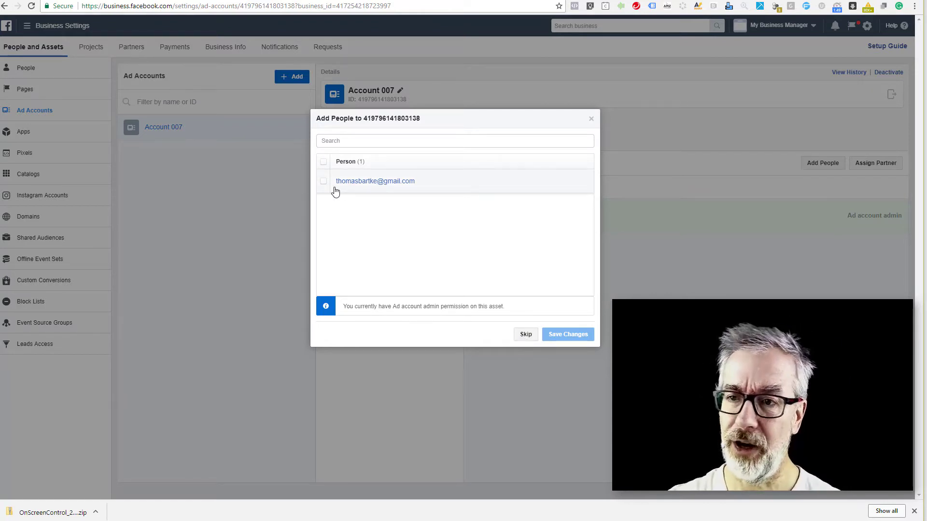
left_click(526, 335)
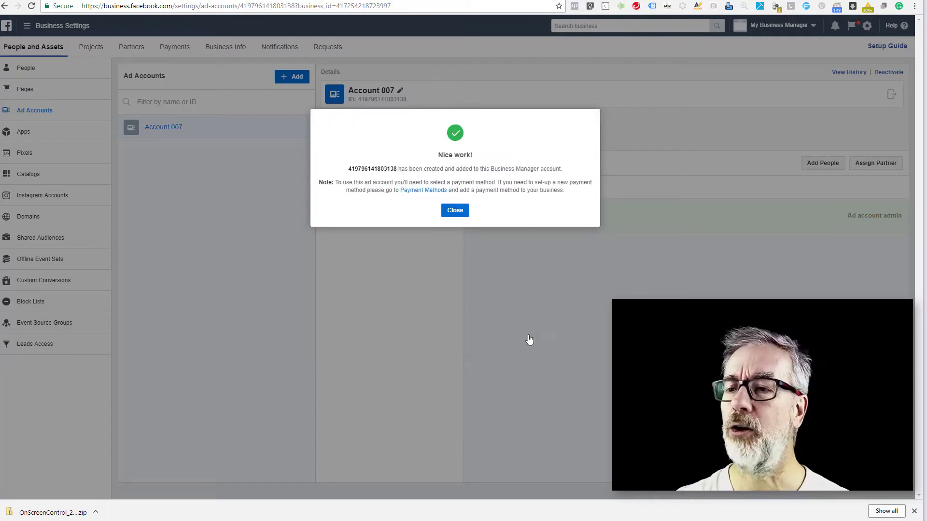
left_click(455, 211)
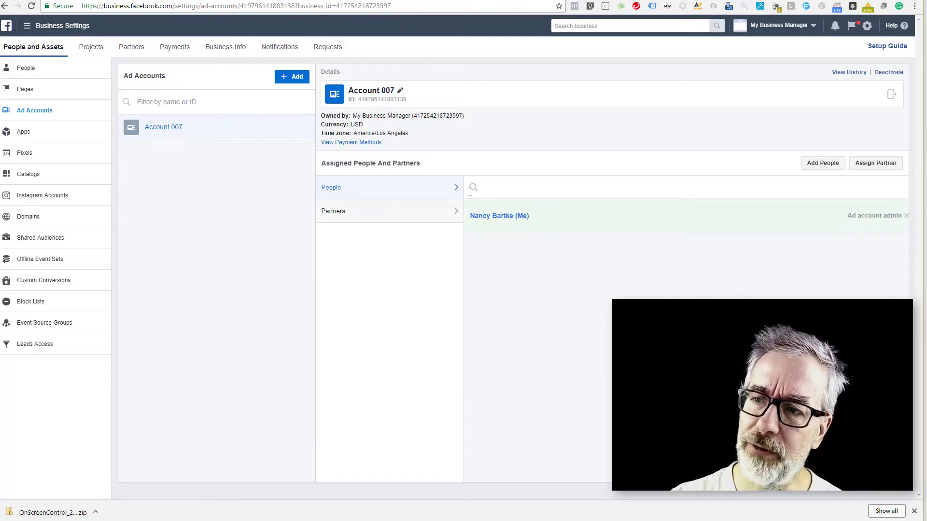
Step: Switch to Trackify, reload the settings and check which pixels are offered for the first and second FB account pixel IDs
mouse_move(857, 218)
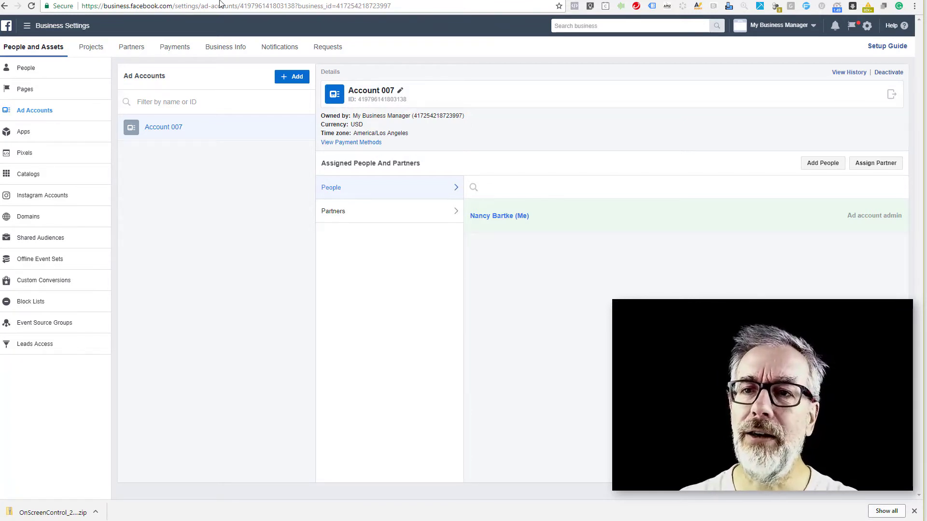
left_click(193, 1)
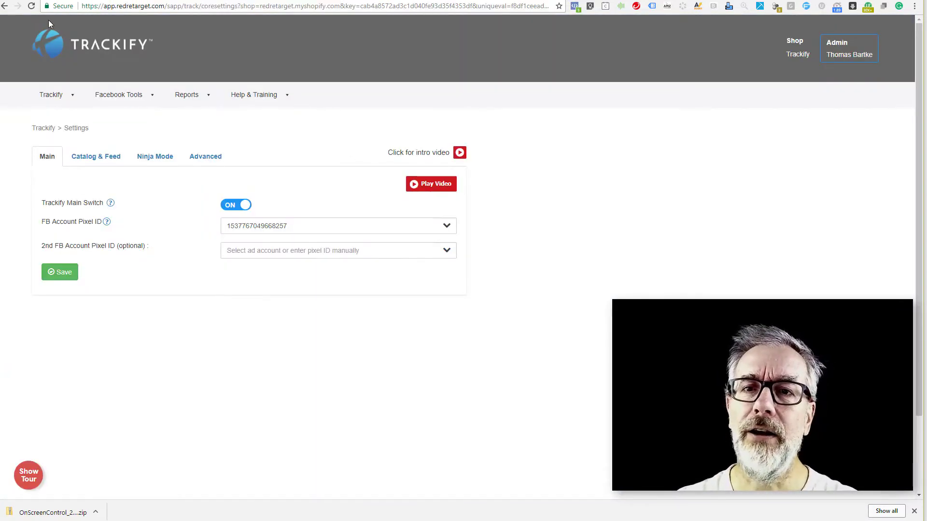
left_click(31, 7)
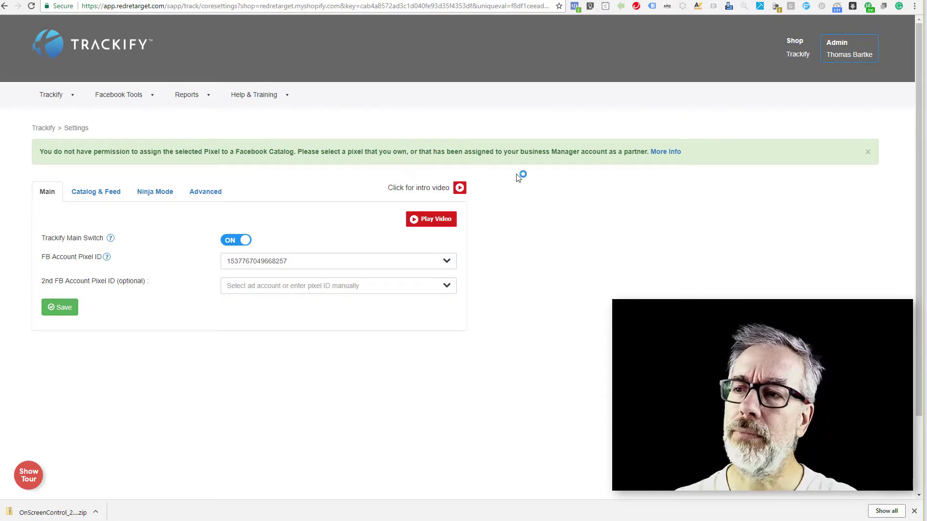
left_click(447, 263)
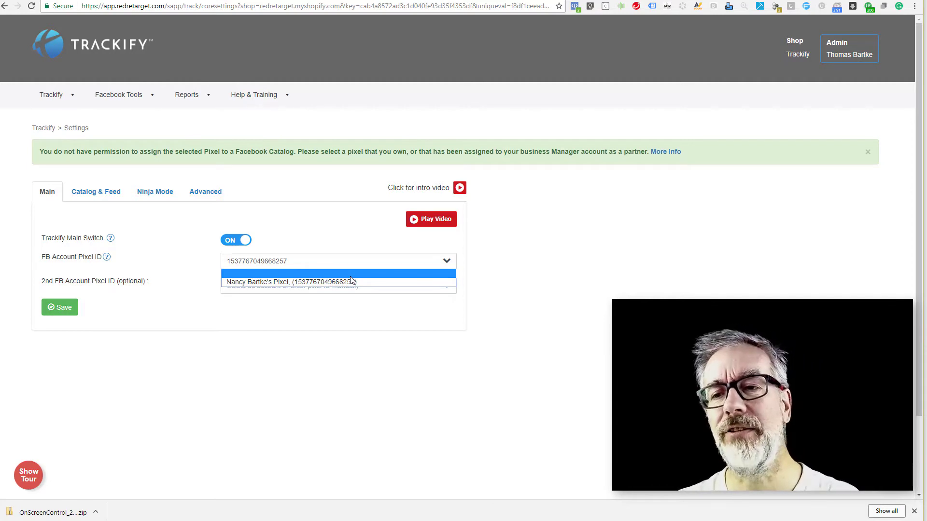
left_click(350, 280)
left_click(446, 263)
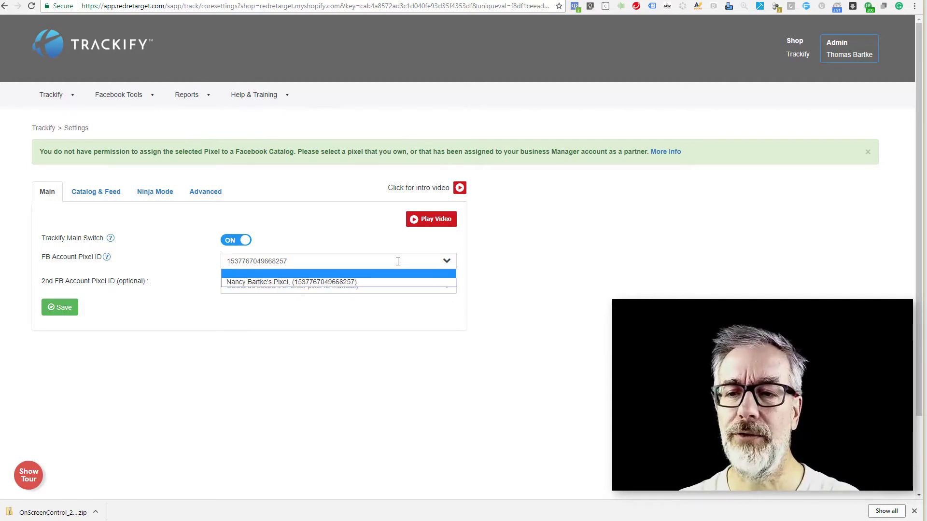
left_click(345, 334)
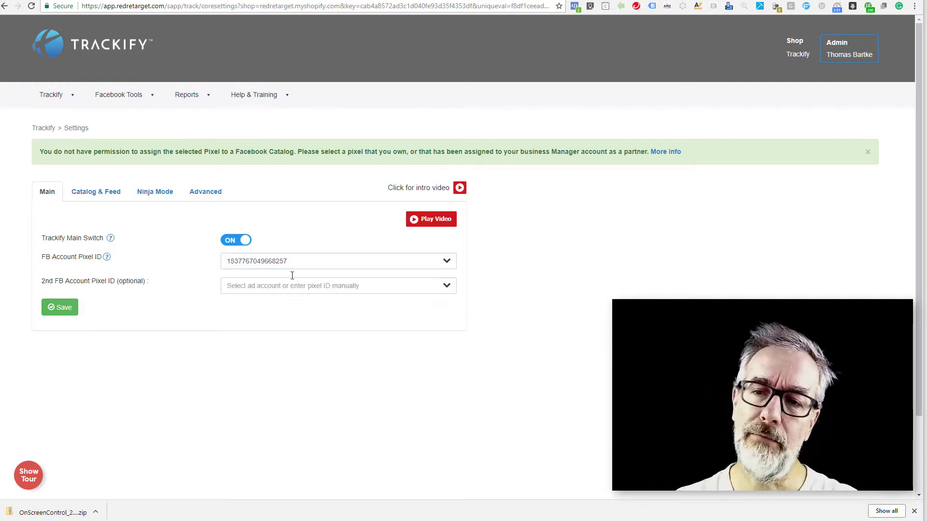
left_click(444, 286)
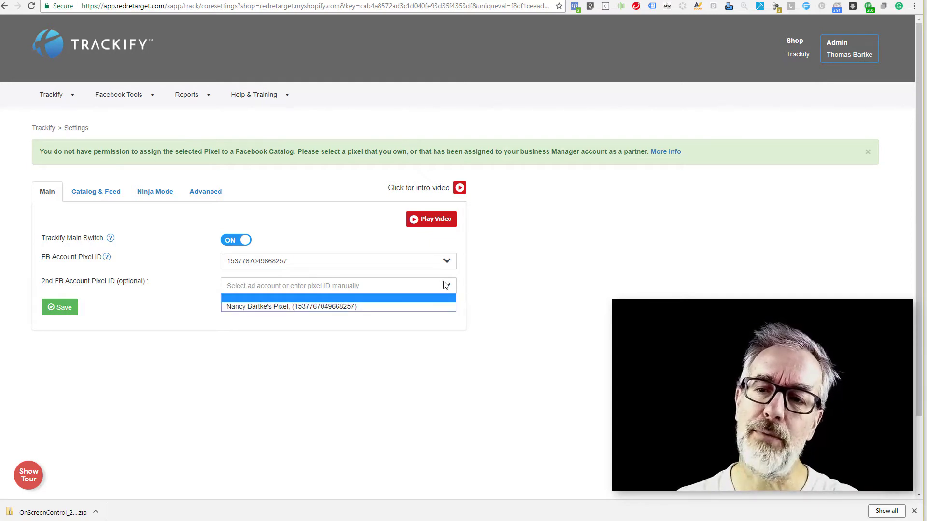
left_click(500, 295)
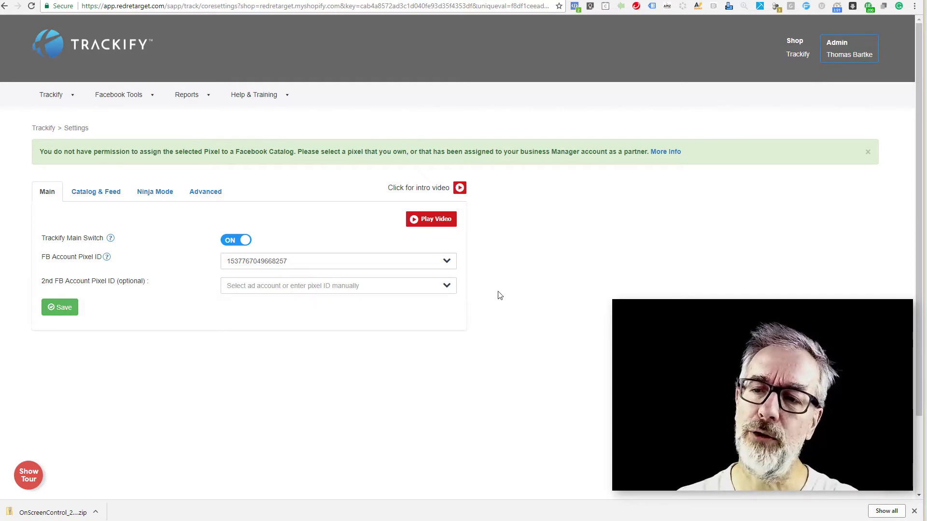
left_click(447, 262)
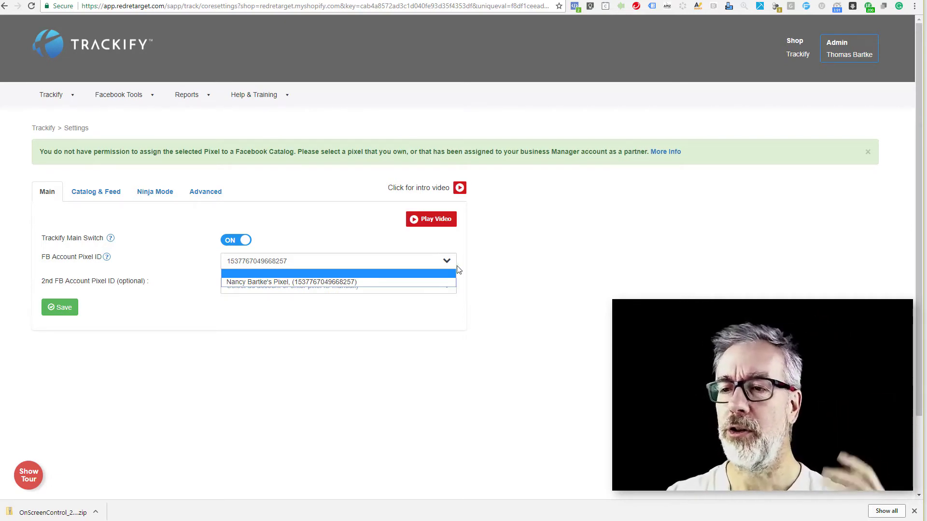
left_click(461, 271)
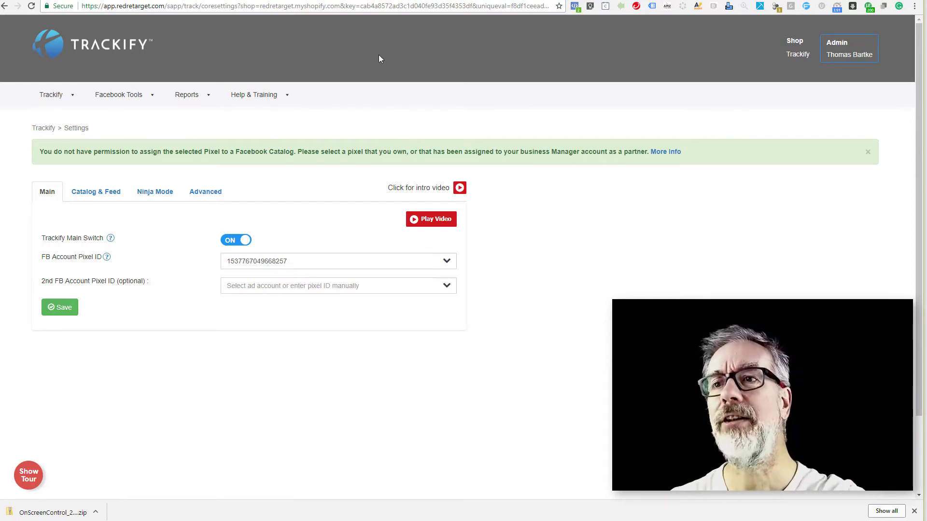
Step: Switch to the Facebook business settings, assign My Pixel to the ad account Account 007 and save the changes
left_click(394, 2)
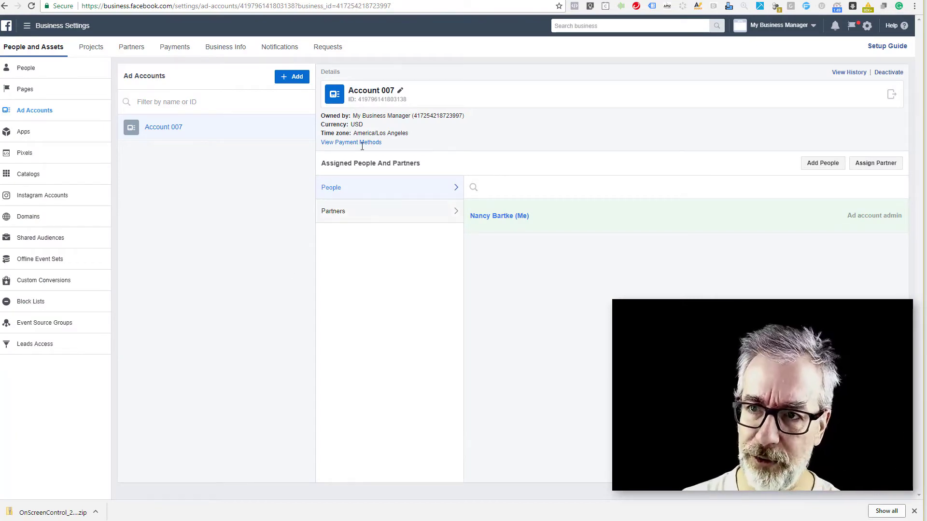
left_click(27, 156)
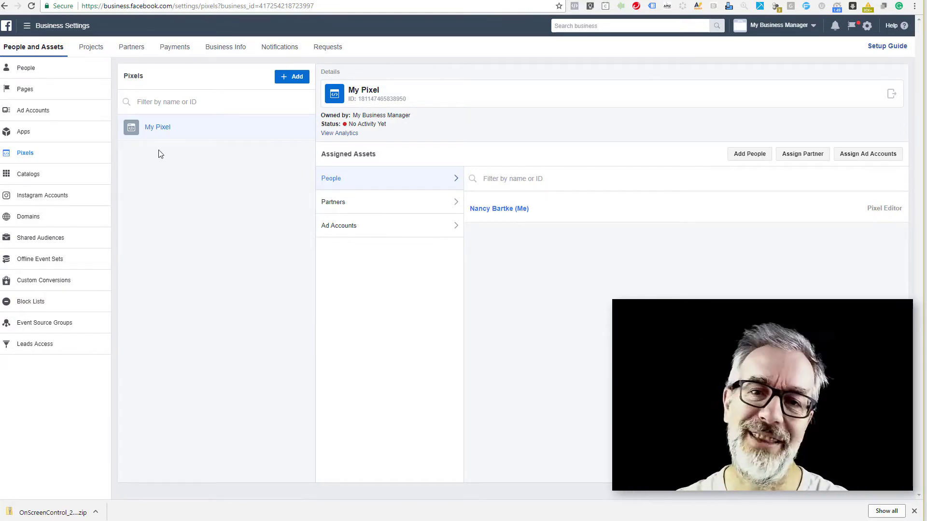
left_click(34, 111)
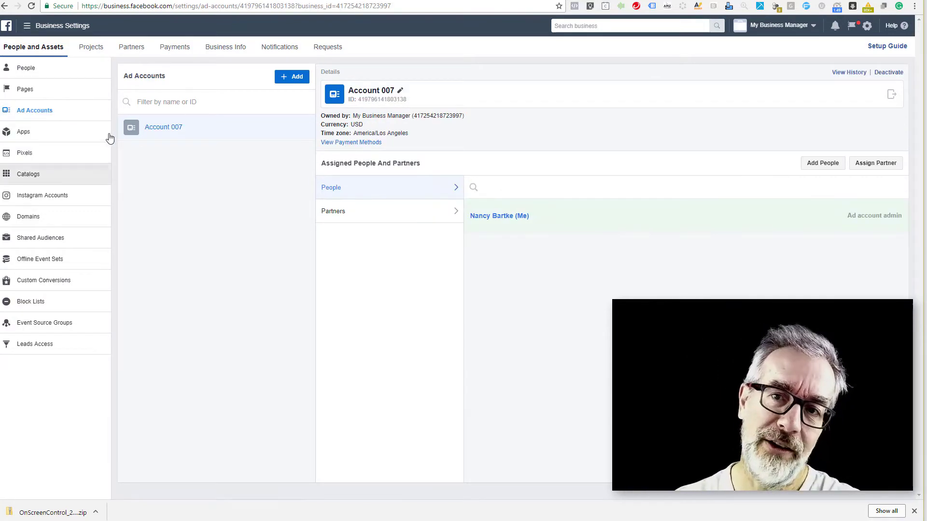
left_click(25, 155)
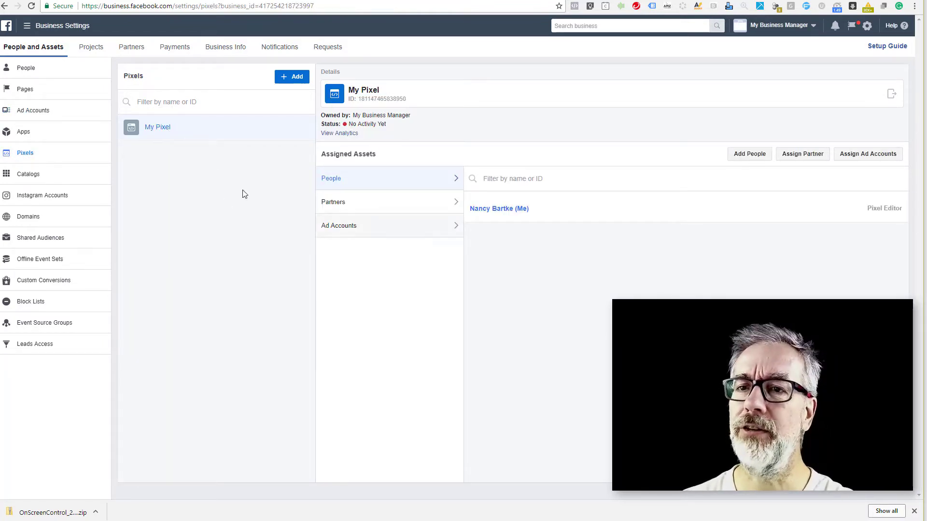
left_click(855, 153)
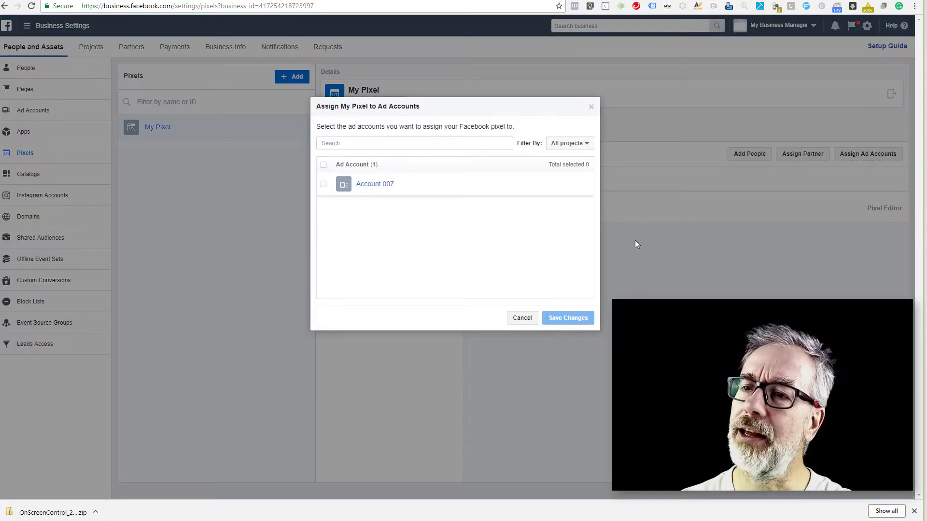
left_click(323, 186)
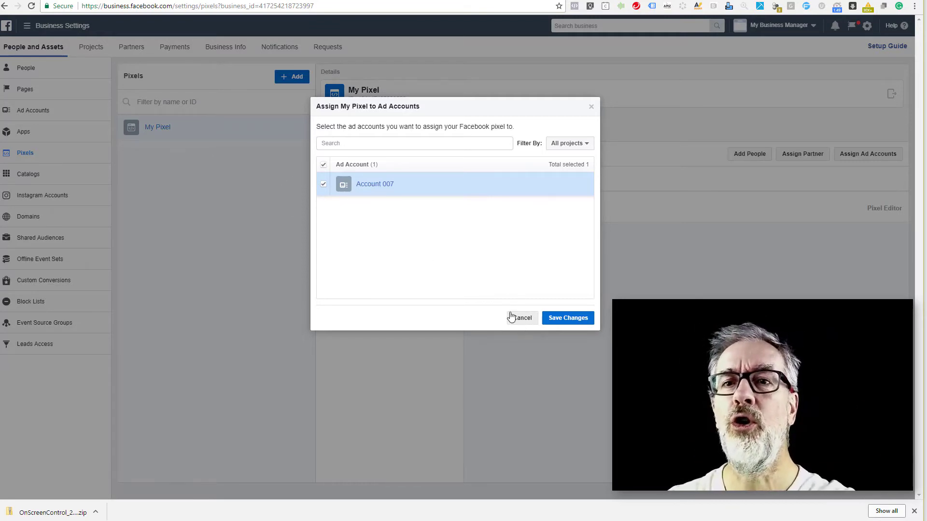
left_click(567, 318)
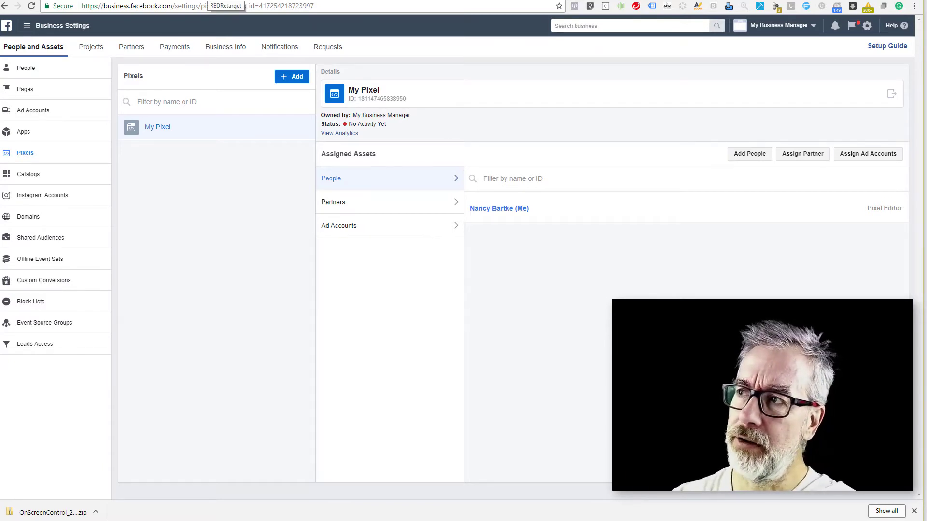
Step: Switch to Trackify, reload the settings, choose My Pixel as the FB Account Pixel ID and save
left_click(207, 0)
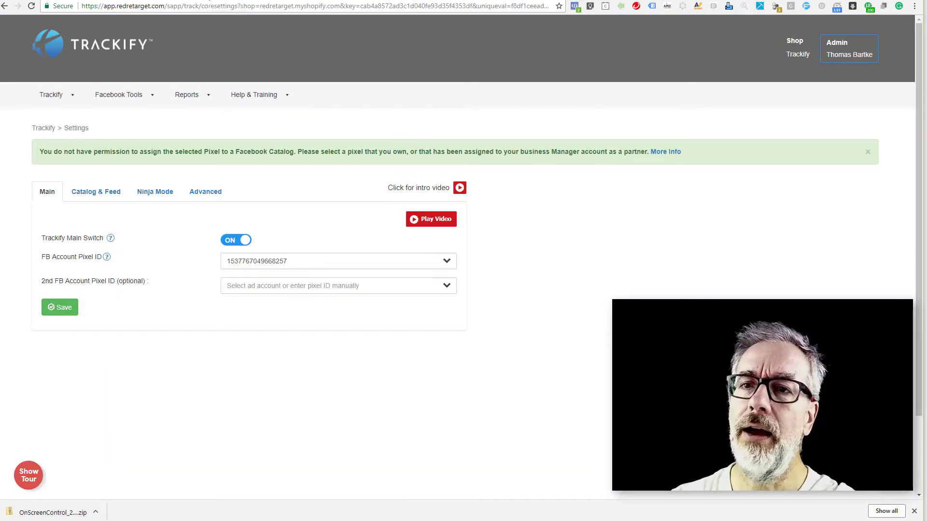
left_click(33, 7)
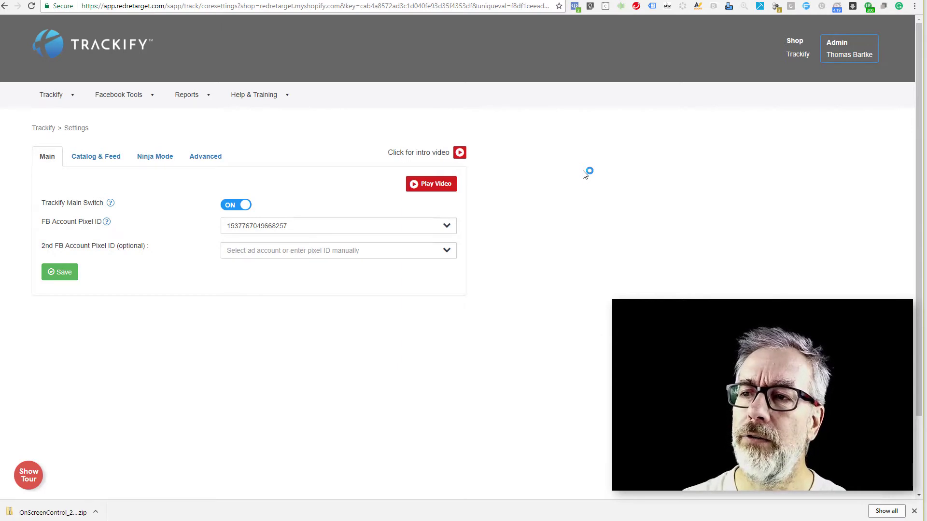
left_click(452, 228)
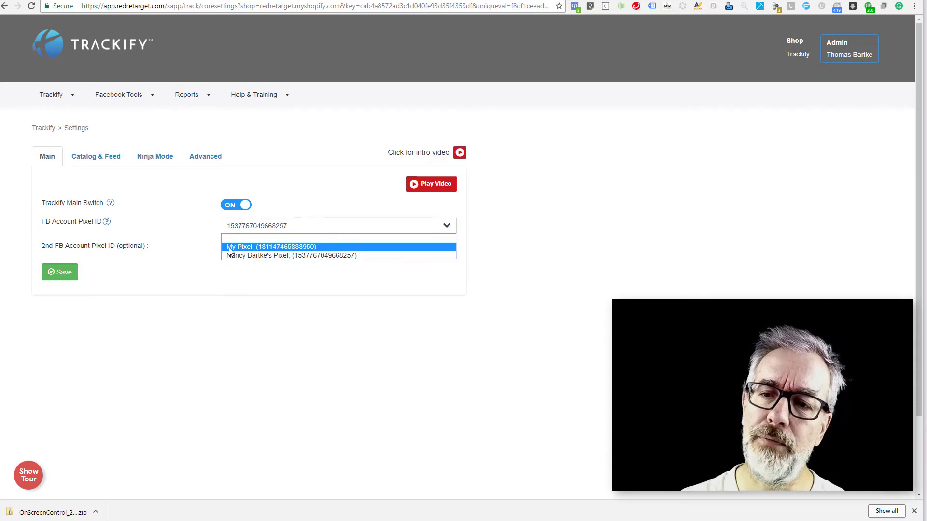
left_click(289, 250)
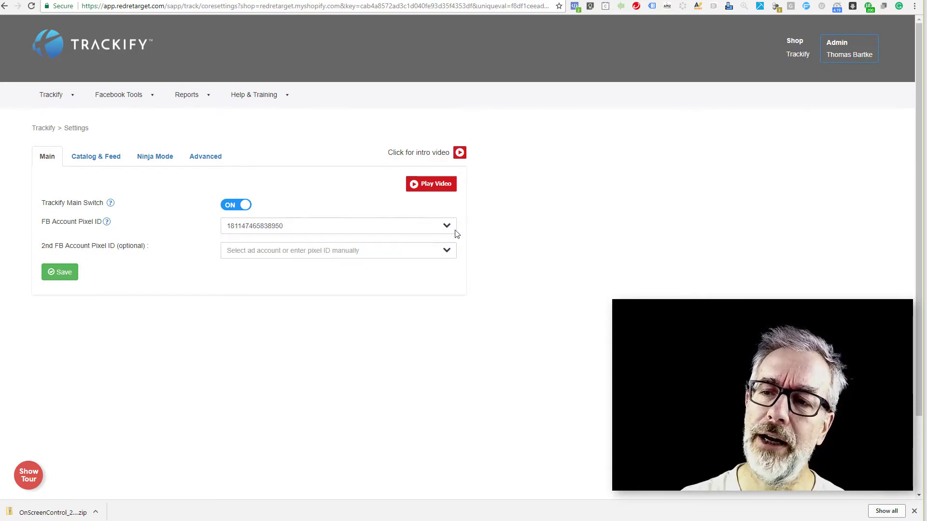
left_click(61, 273)
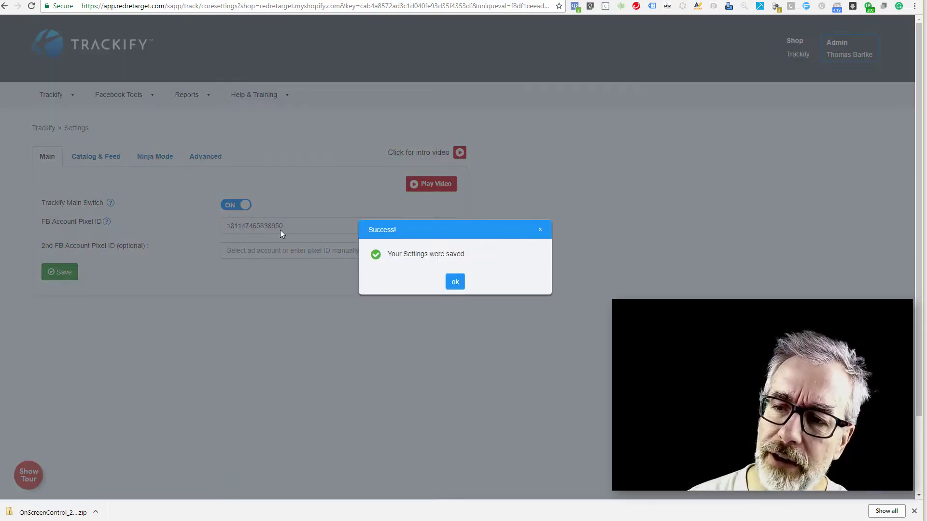
Step: Close the save confirmation, check the FB Business Manager choice in the catalog and feed settings and review the FB Account Pixel ID
left_click(454, 282)
left_click(108, 162)
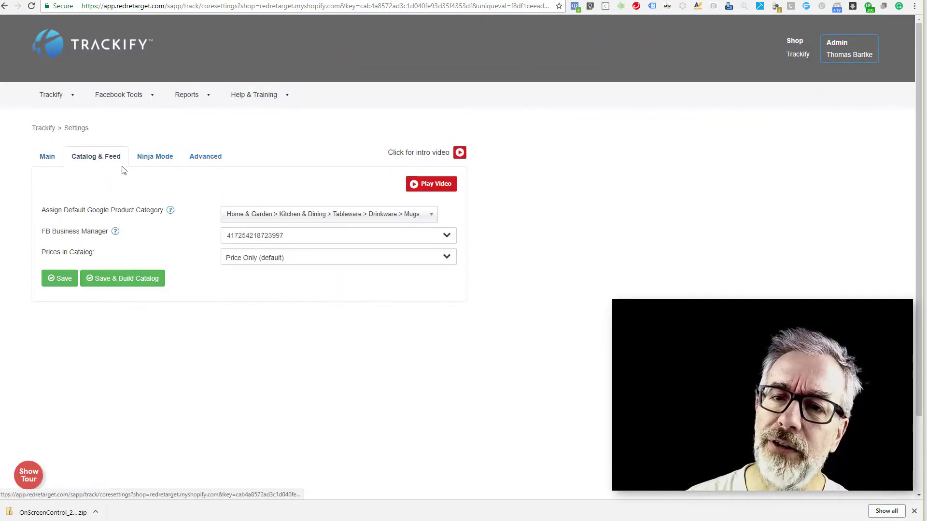
left_click(439, 237)
left_click(276, 257)
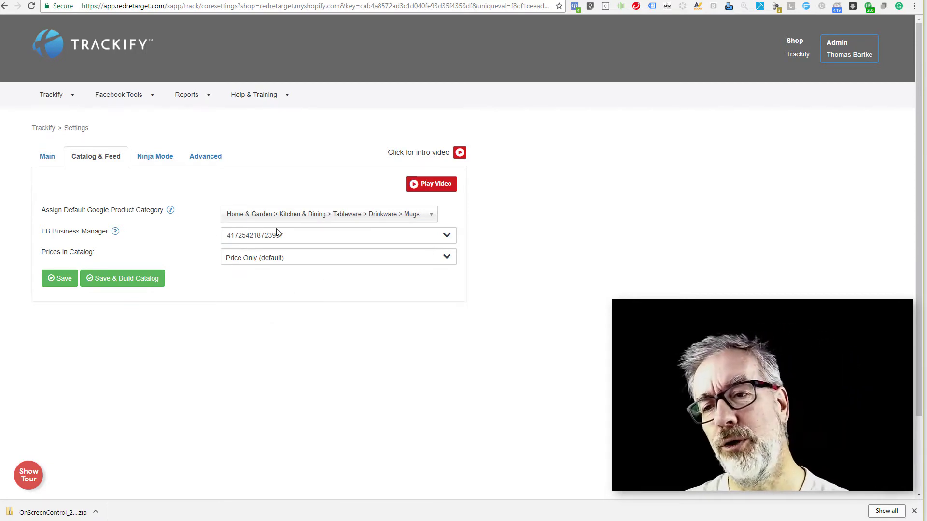
left_click(48, 159)
double_click(304, 225)
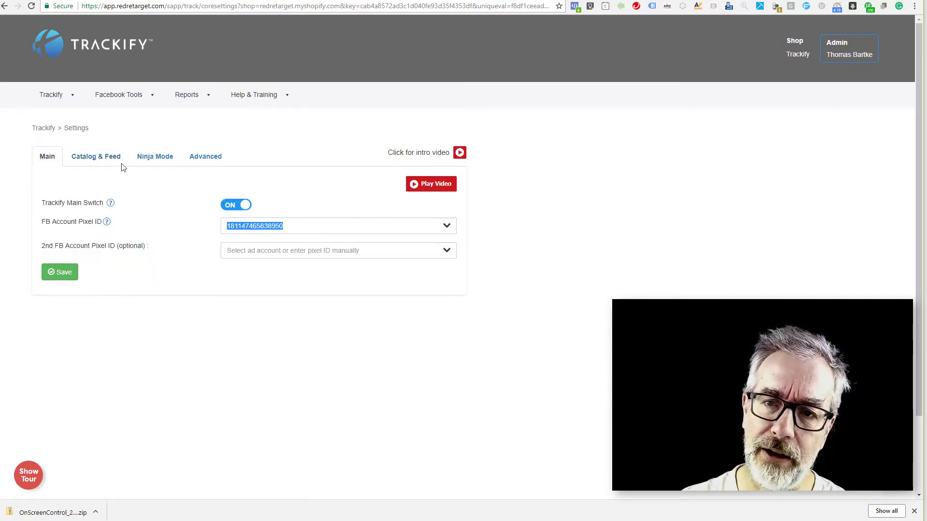
Step: Save the catalog and feed settings, build the catalog and close the confirmation
left_click(112, 159)
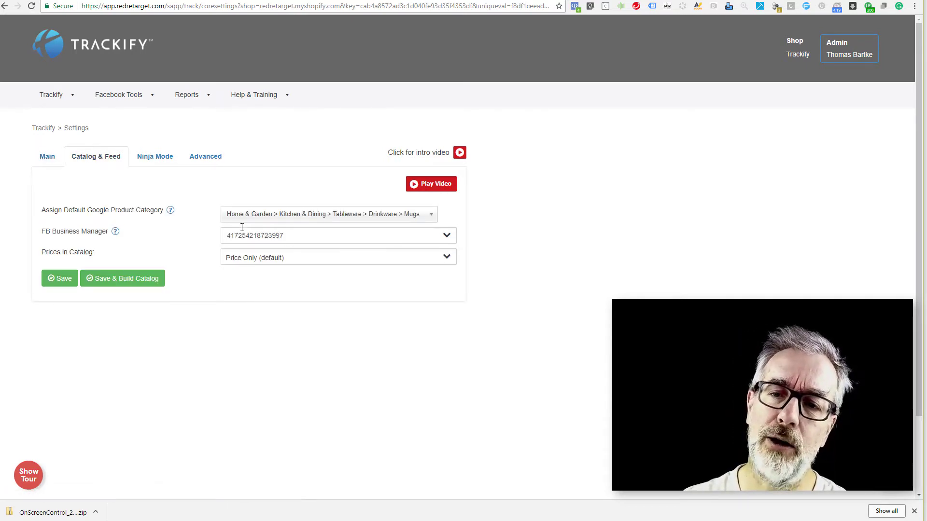
left_click(123, 279)
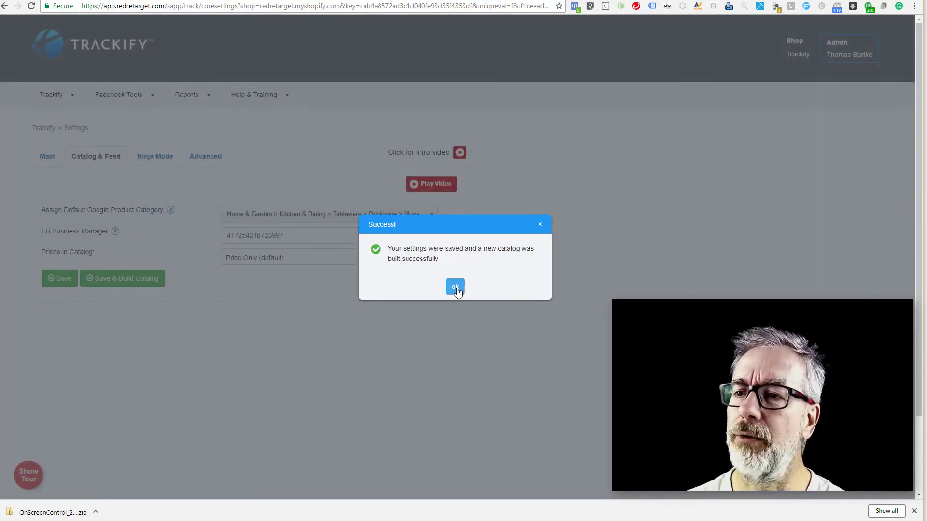
left_click(456, 288)
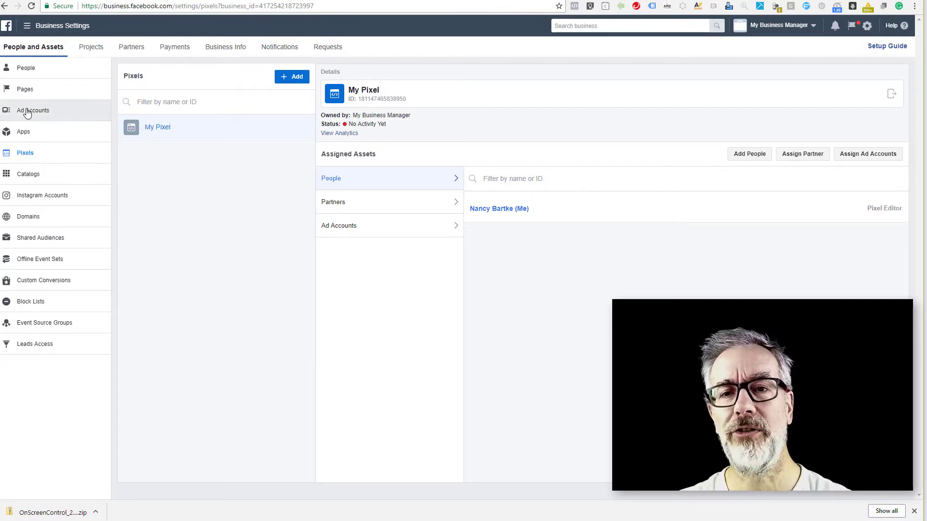
Step: Switch to the Facebook business settings and remove Account 007 from the ad accounts assigned to My Pixel
left_click(50, 110)
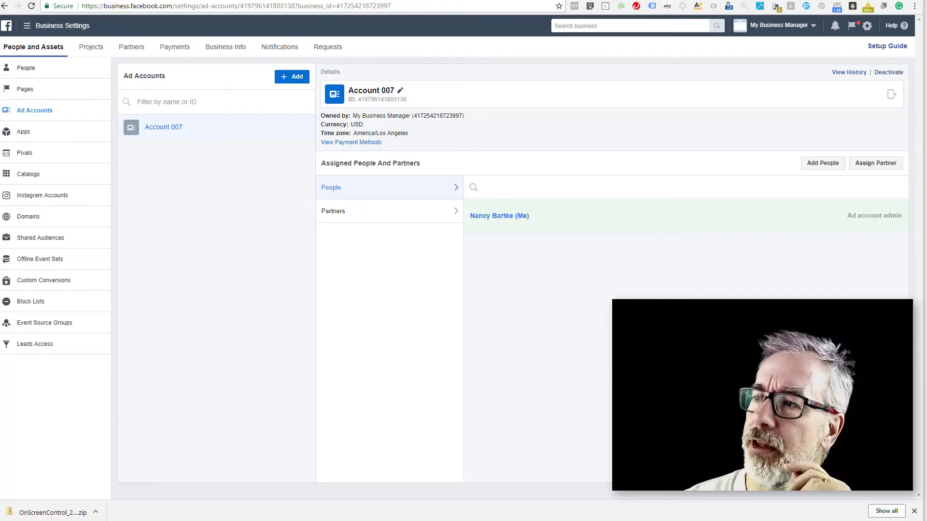
left_click(25, 153)
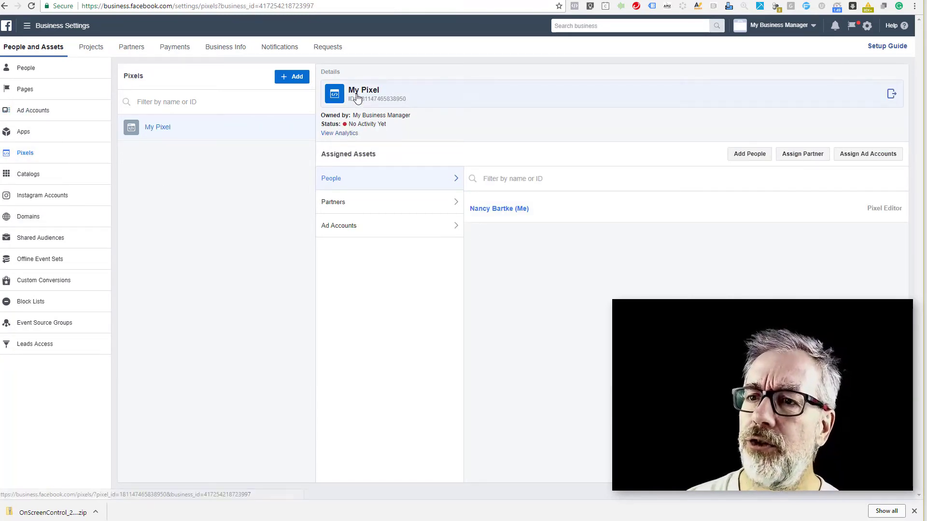
left_click(863, 158)
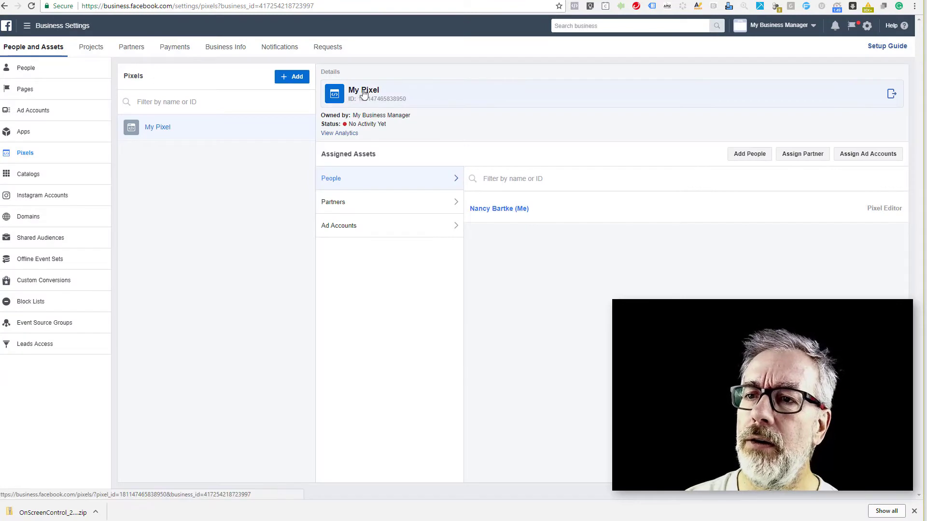
left_click(360, 226)
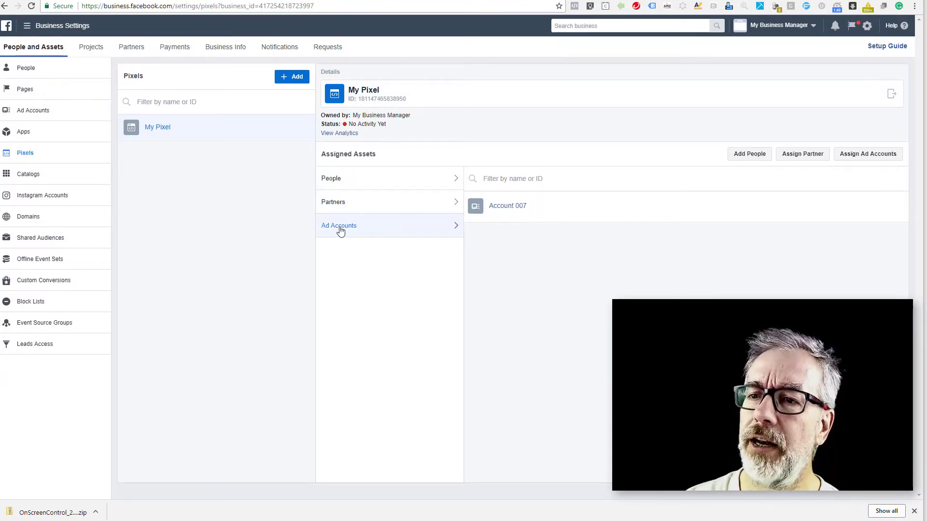
left_click(893, 207)
left_click(511, 210)
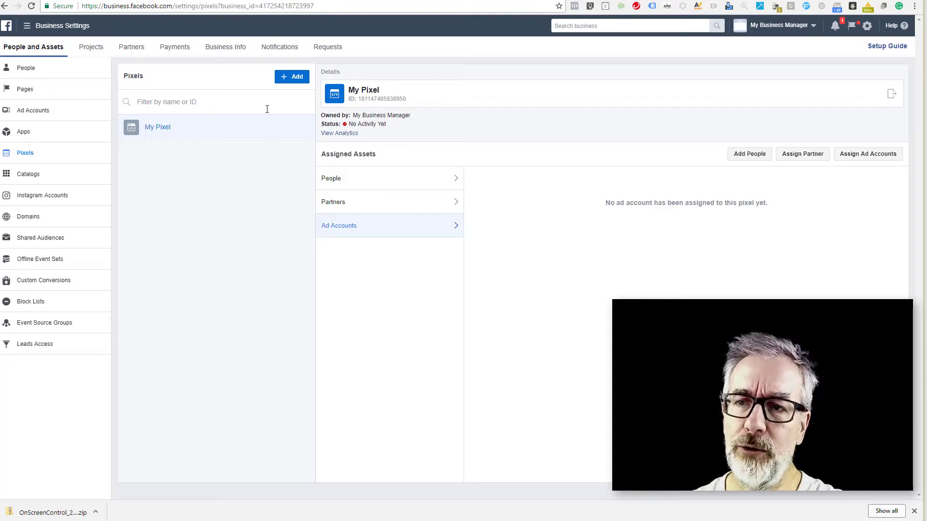
Step: Open Account 007's pixels in Events Manager, create the pixel named Account 007's Pixel and skip installing its code
left_click(34, 110)
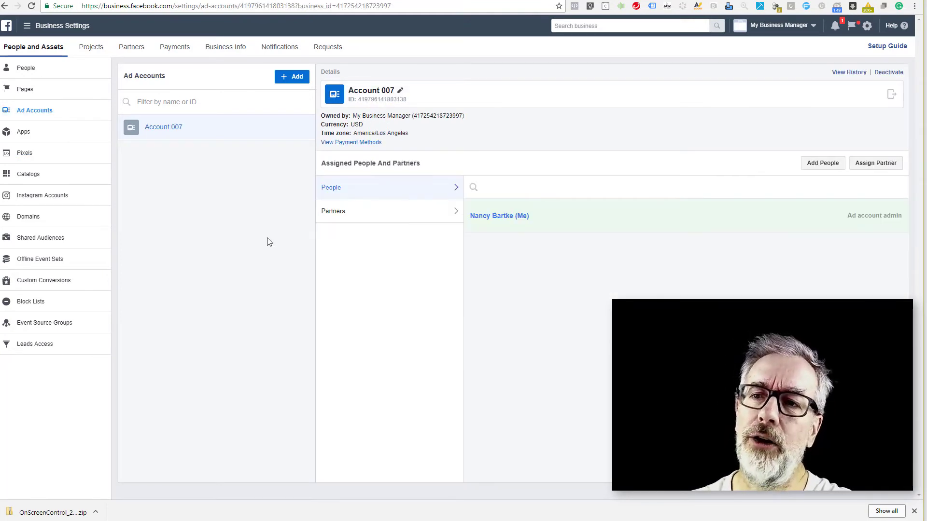
left_click(374, 92)
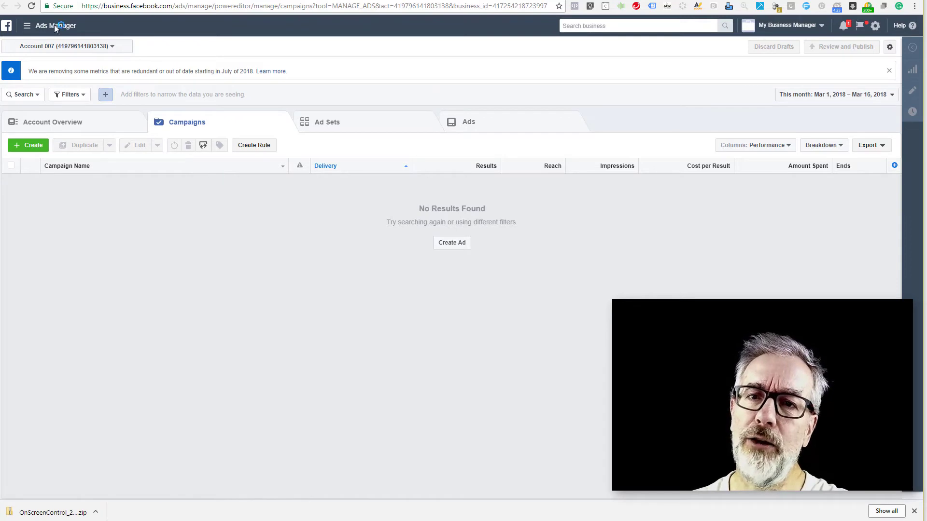
left_click(45, 32)
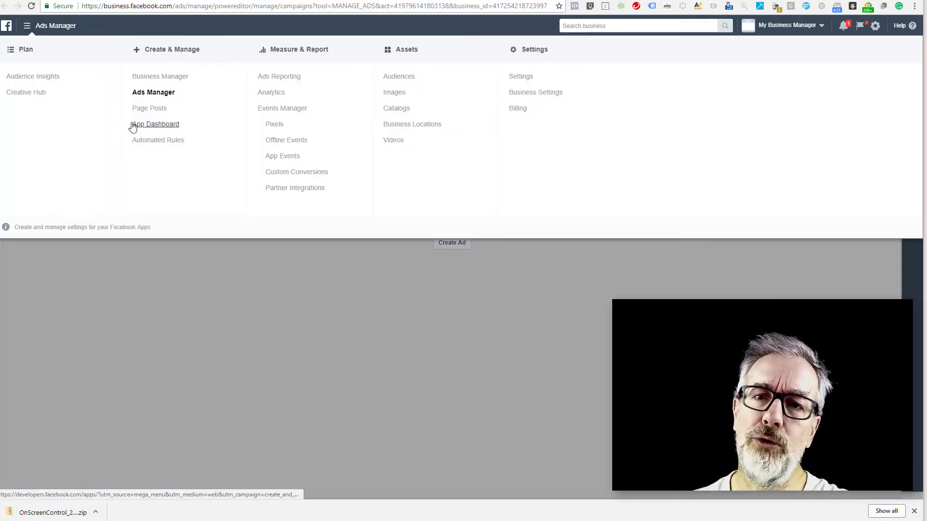
left_click(276, 126)
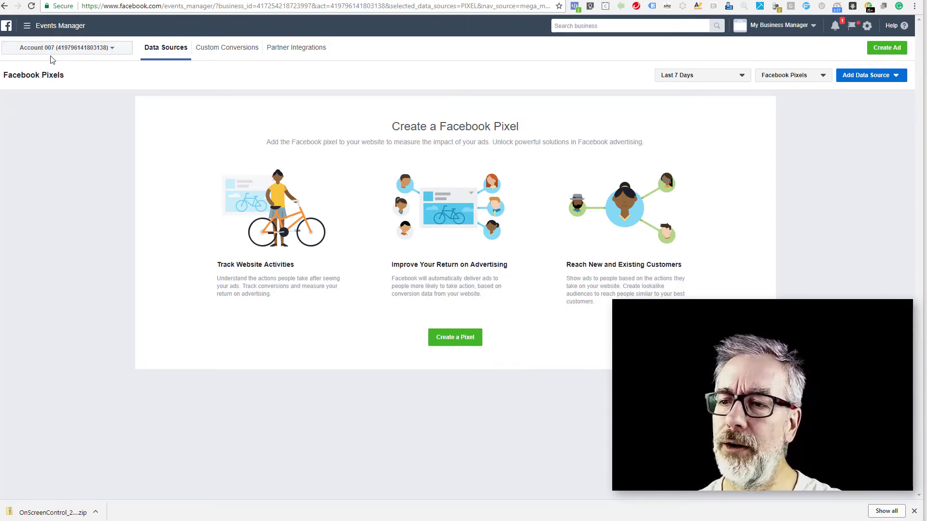
left_click(464, 336)
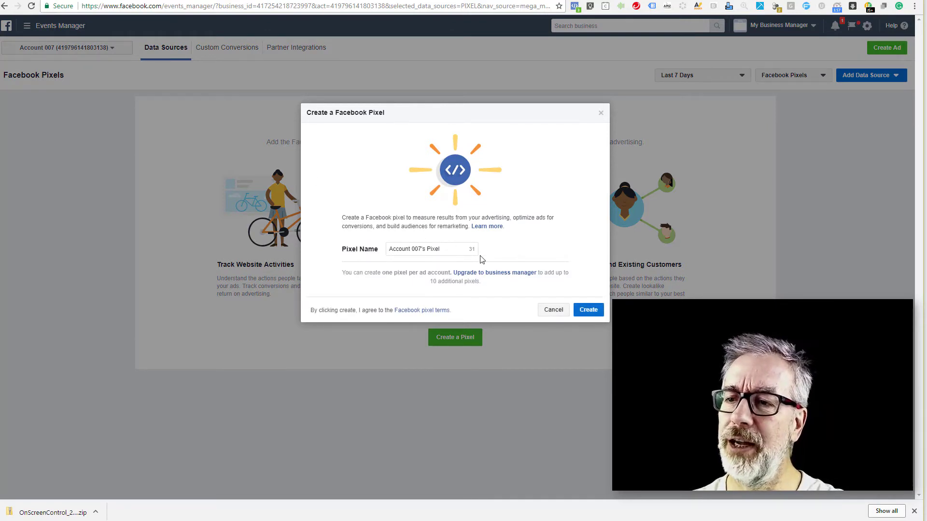
left_click(588, 310)
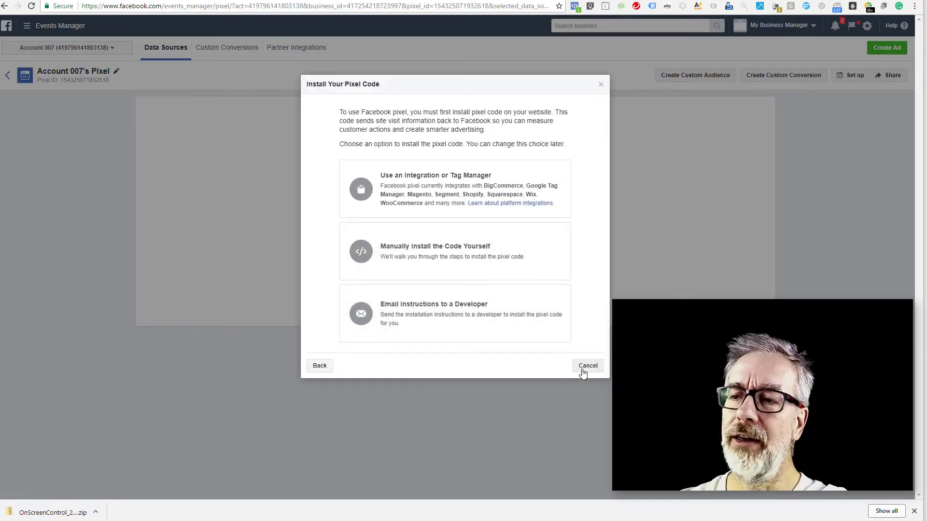
left_click(584, 370)
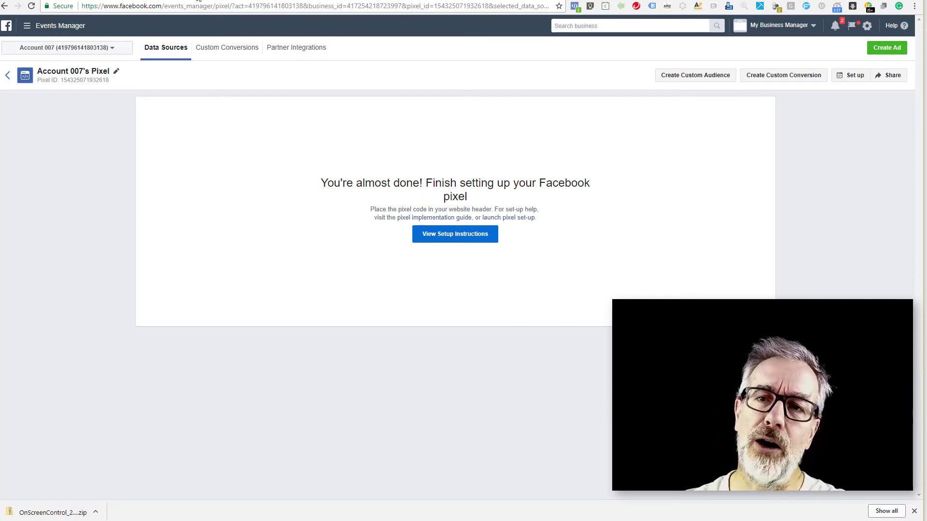
Step: Switch to Trackify, reload the settings and choose Account 007's Pixel as the FB Account Pixel ID
left_click(199, 0)
left_click(31, 6)
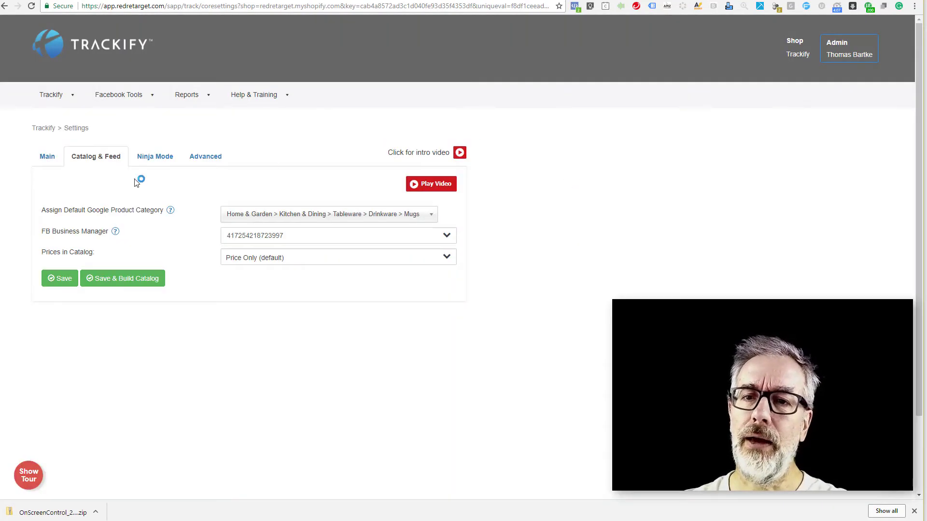
left_click(47, 157)
left_click(447, 231)
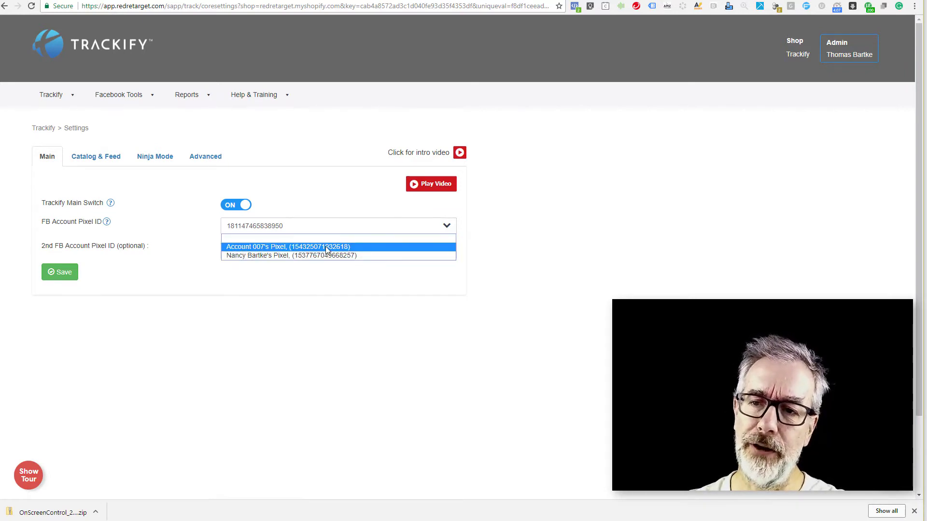
left_click(266, 246)
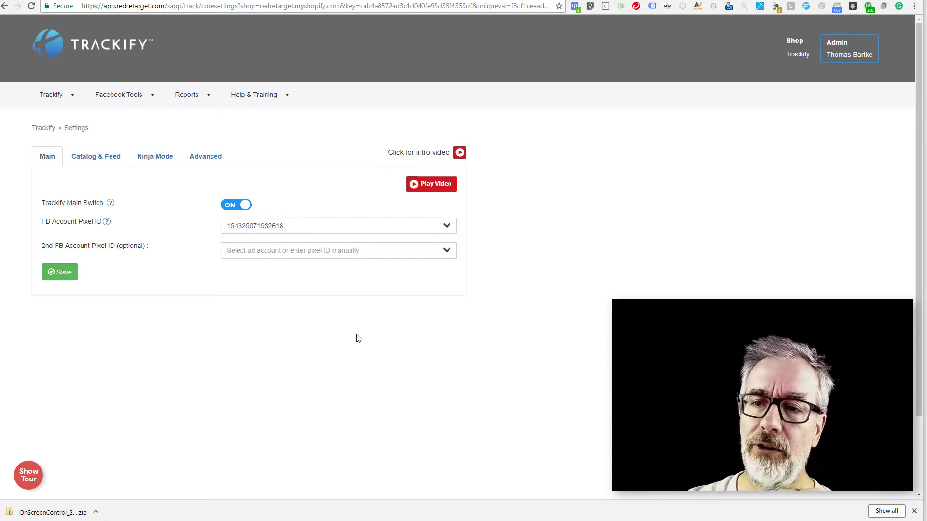
Step: Save the catalog and feed settings with Account 007's Pixel selected and rebuild the catalog
left_click(100, 160)
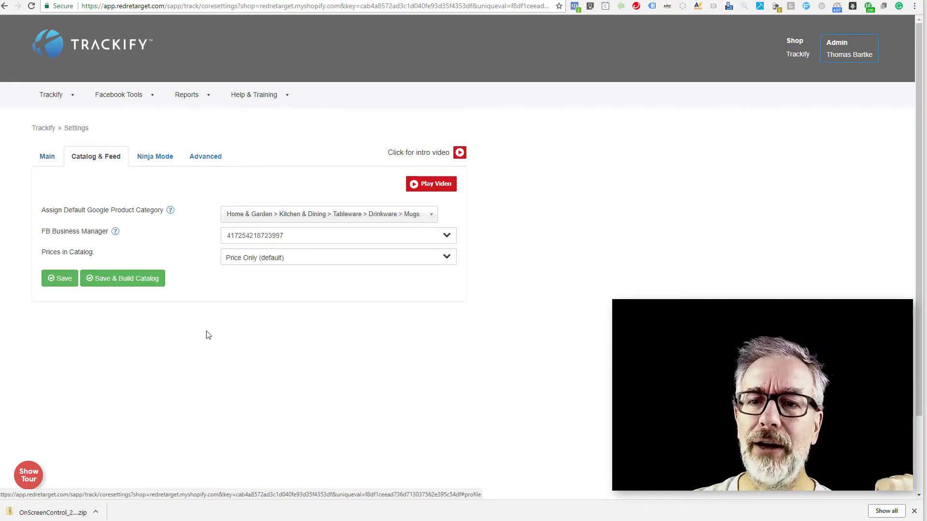
left_click(124, 279)
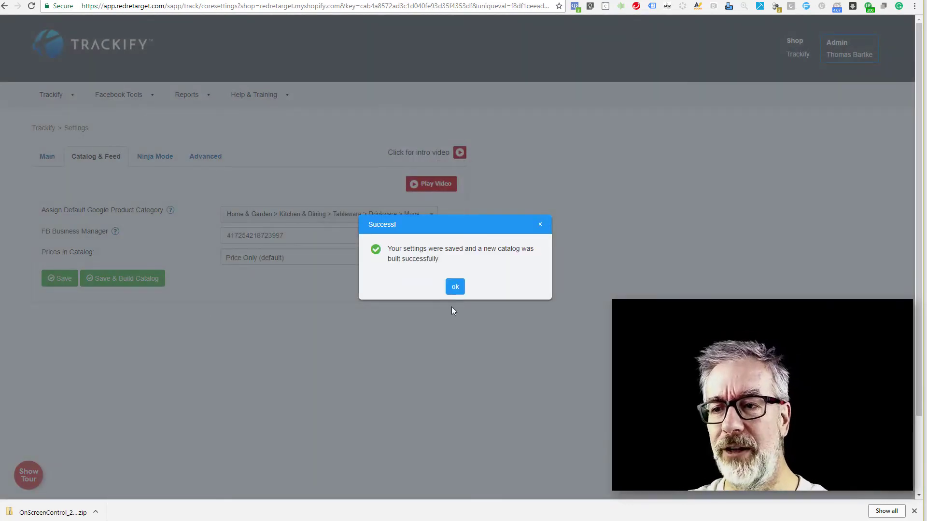
left_click(454, 287)
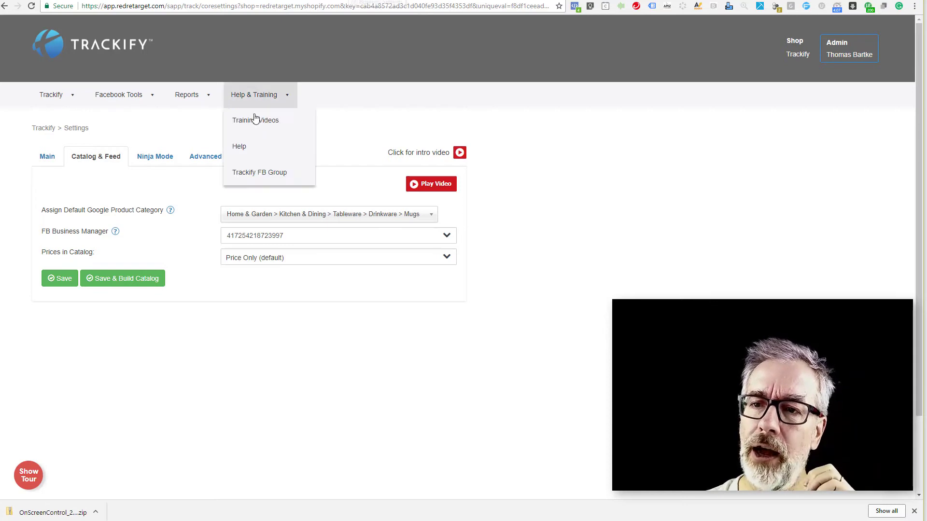
Step: Switch to the Facebook business settings, add the listed person to Account 007 as Ad account advertiser and save the changes
mouse_move(114, 101)
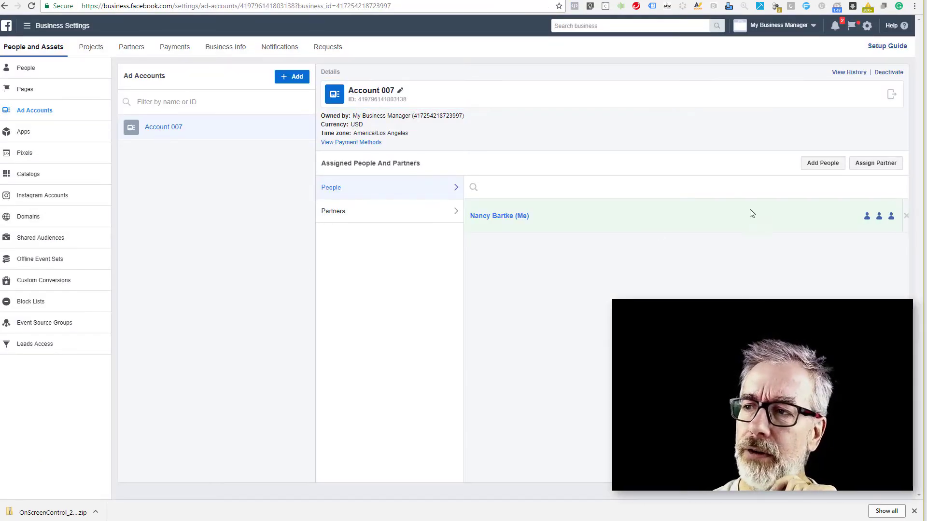
left_click(822, 164)
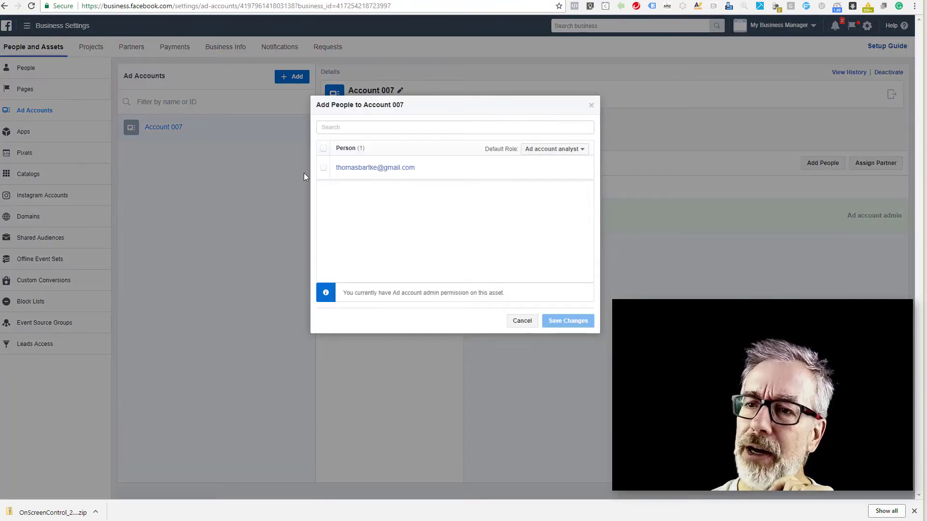
left_click(323, 168)
left_click(546, 169)
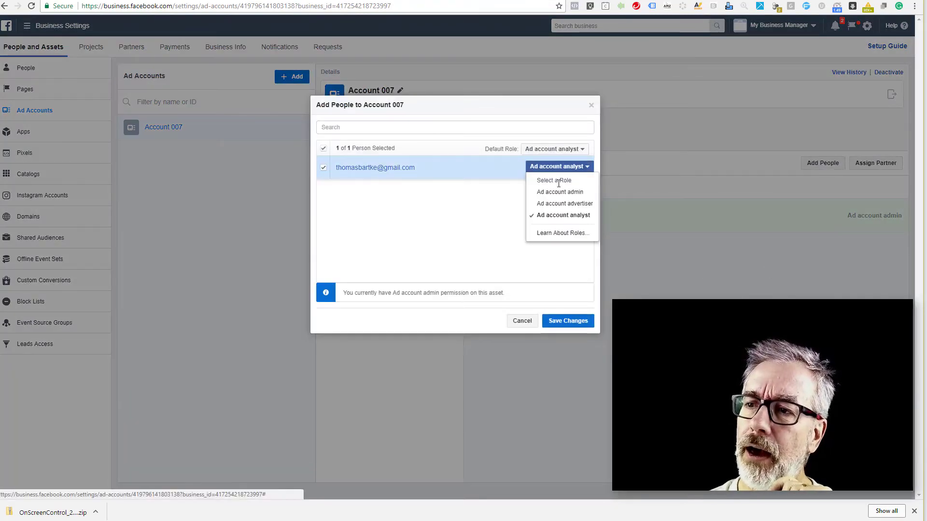
left_click(563, 203)
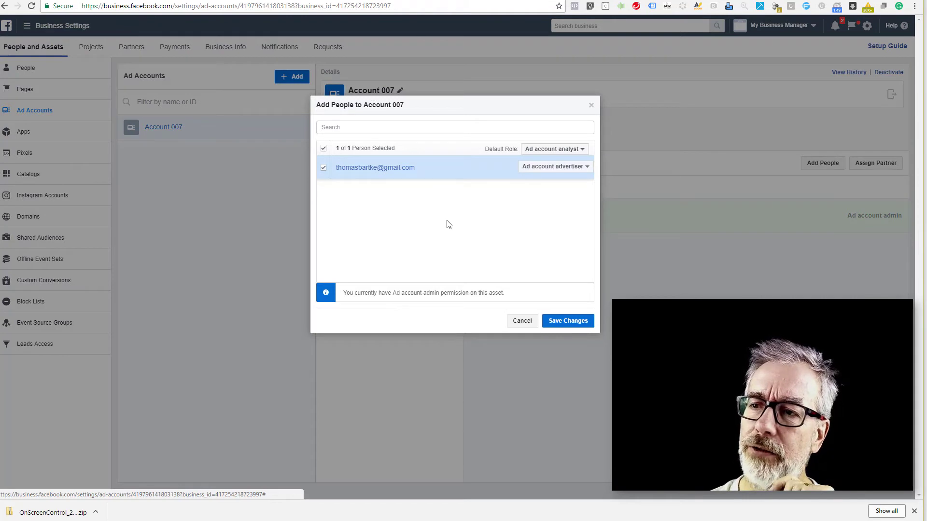
left_click(560, 322)
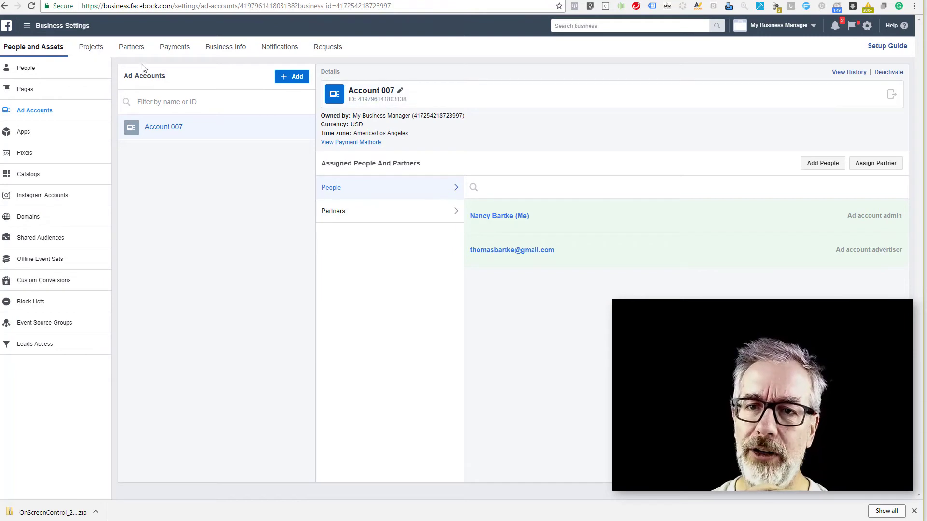
left_click(29, 154)
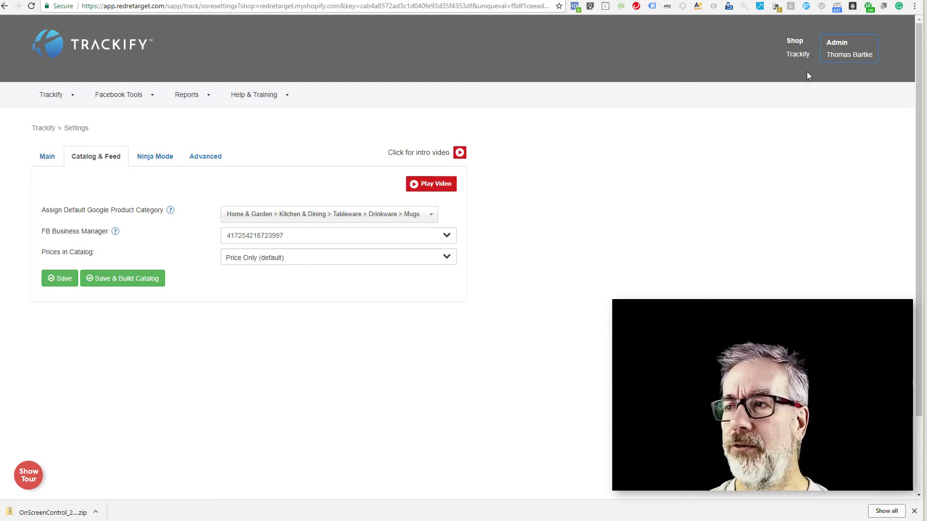
Step: Start reauthorizing Facebook from Trackify and bring up the account's password confirmation
left_click(118, 94)
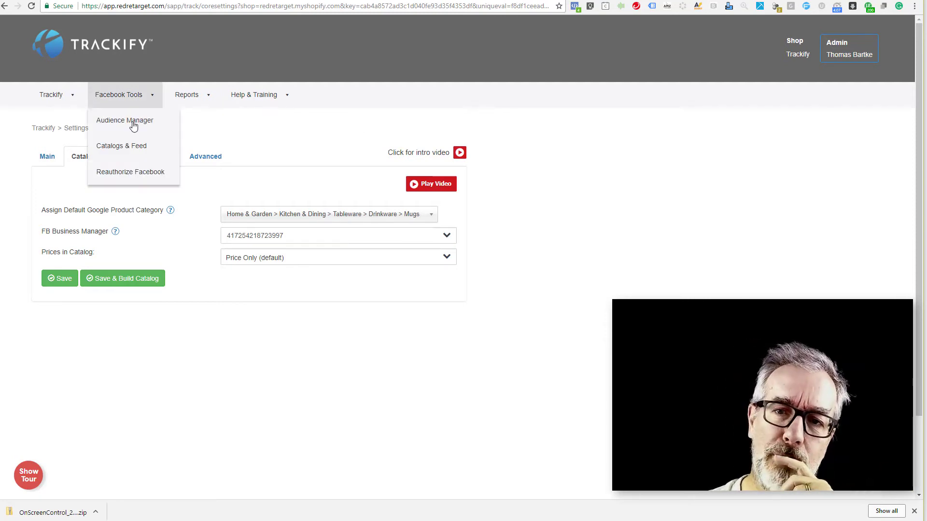
left_click(106, 180)
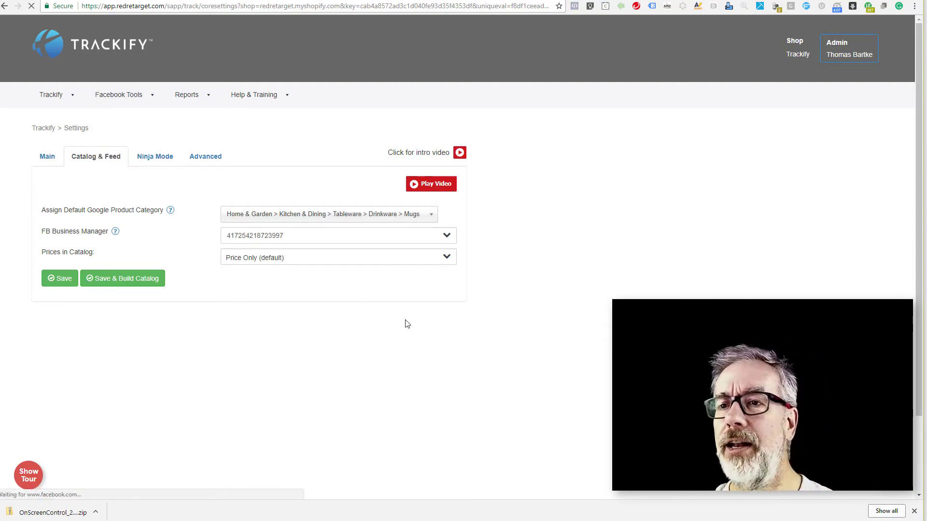
left_click(438, 148)
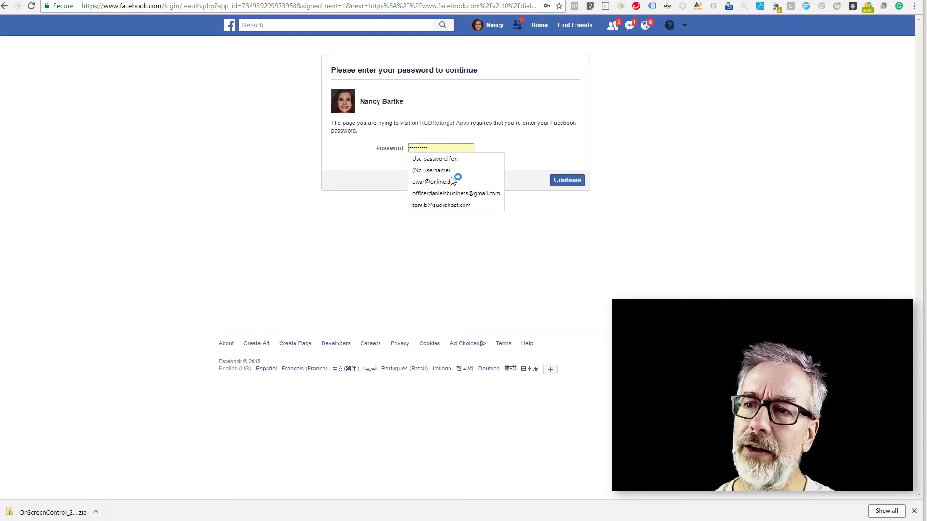
left_click(351, 220)
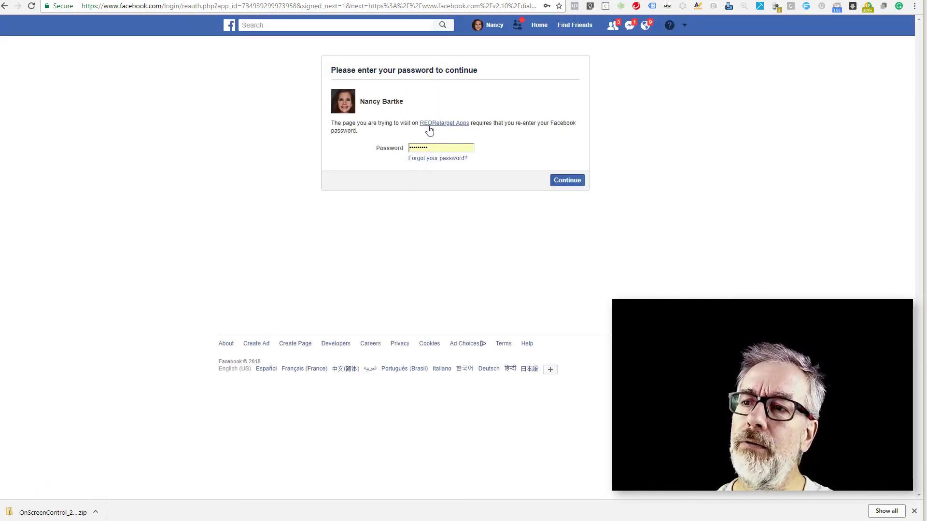
Step: Log out of the current Facebook account and log in to the other recent account with its account password
left_click(685, 26)
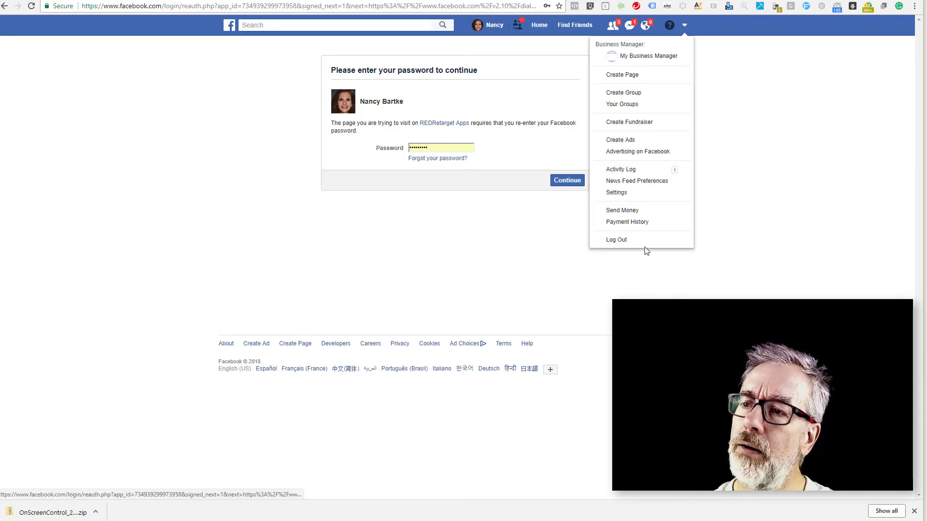
left_click(615, 239)
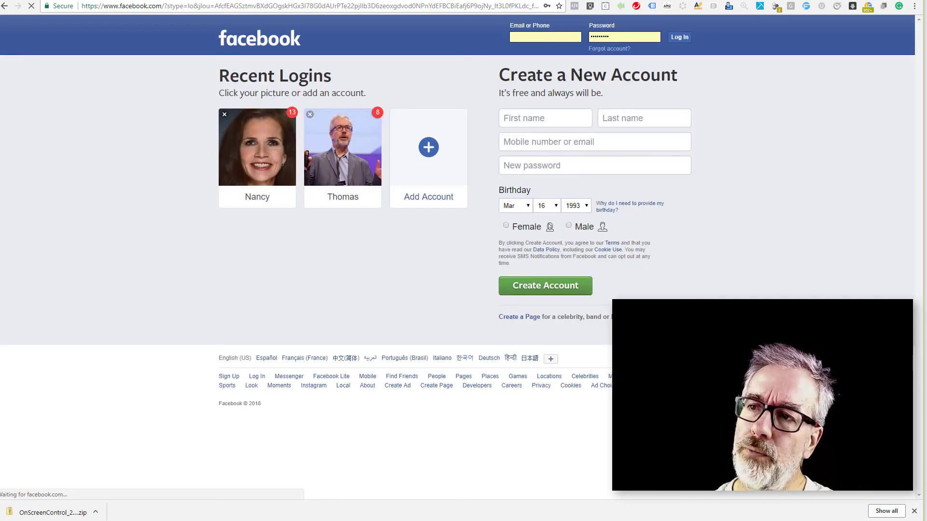
left_click(342, 155)
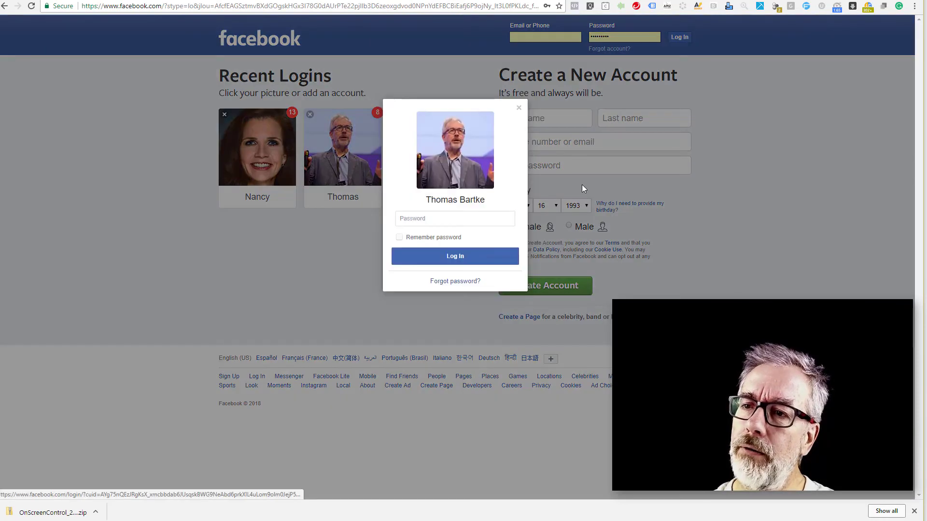
left_click(449, 224)
left_click(442, 279)
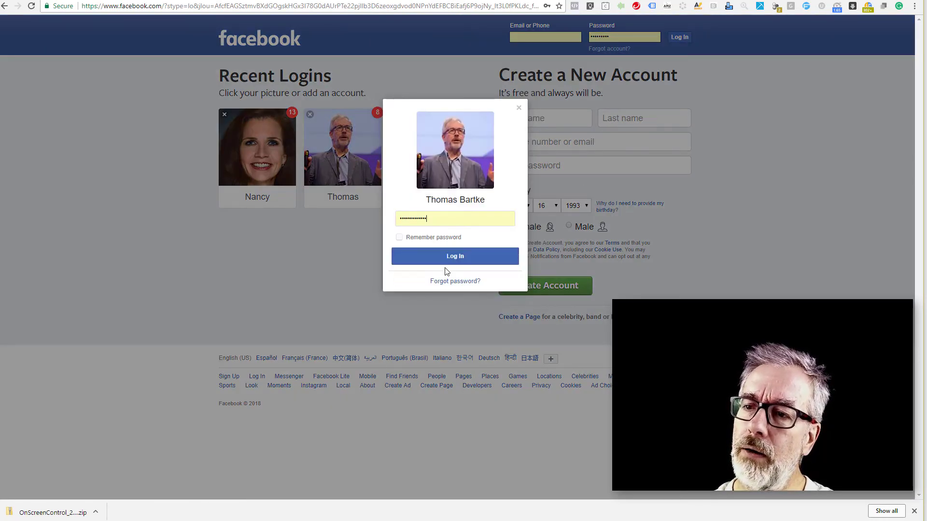
left_click(451, 256)
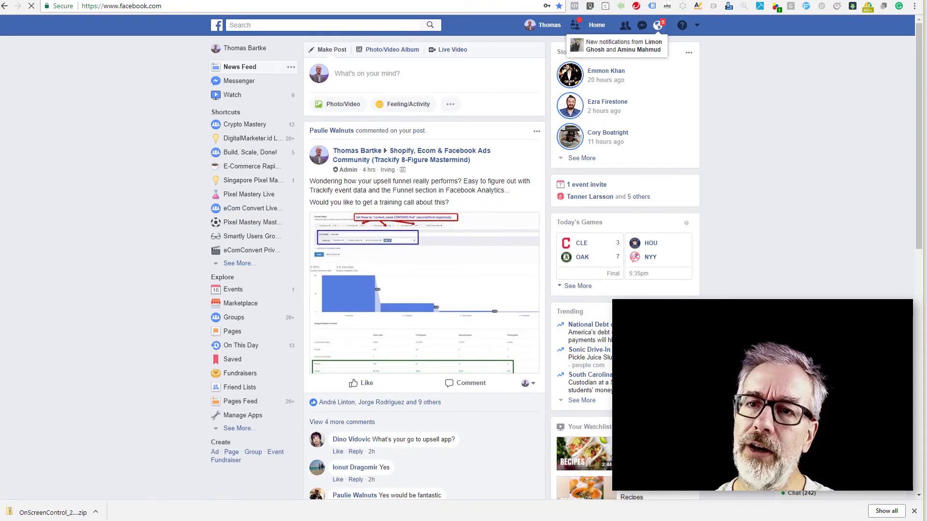
left_click(531, 80)
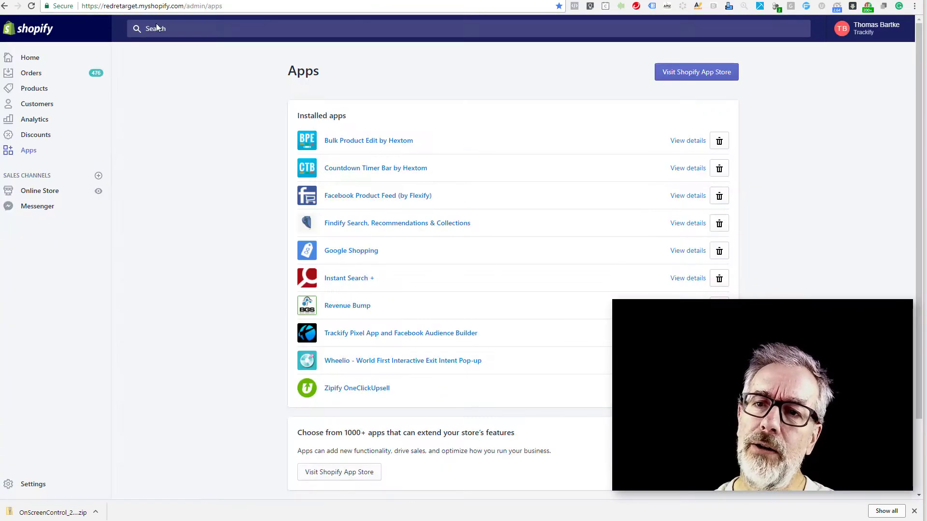
Step: Open the Trackify Pixel App from Shopify's installed apps and confirm the Facebook authorization with the account password
left_click(343, 334)
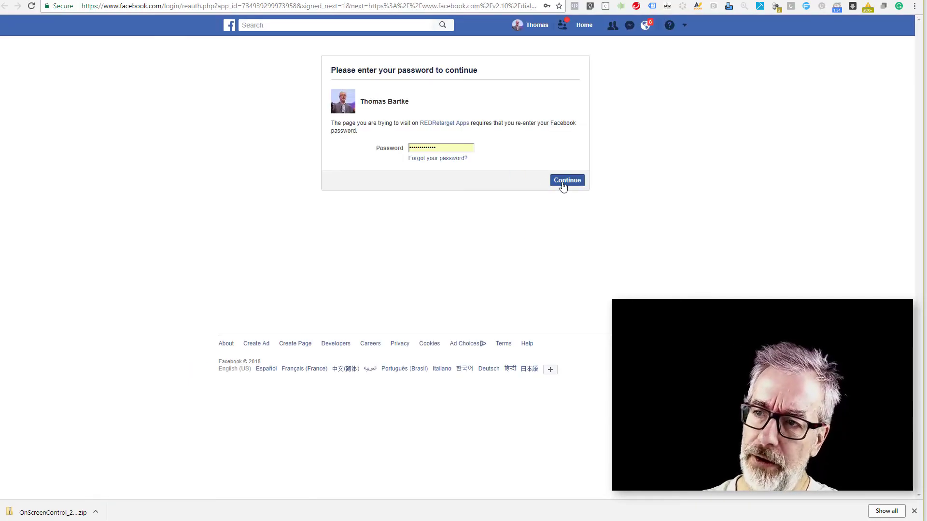
left_click(562, 184)
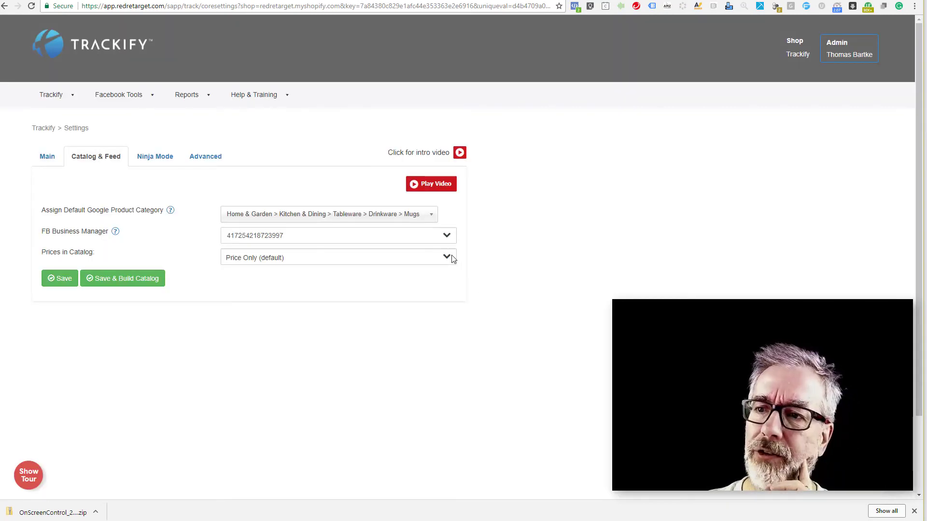
Step: Check which FB Business Manager and which FB Account Pixel ID are selected in the Trackify settings
left_click_drag(292, 233, 208, 235)
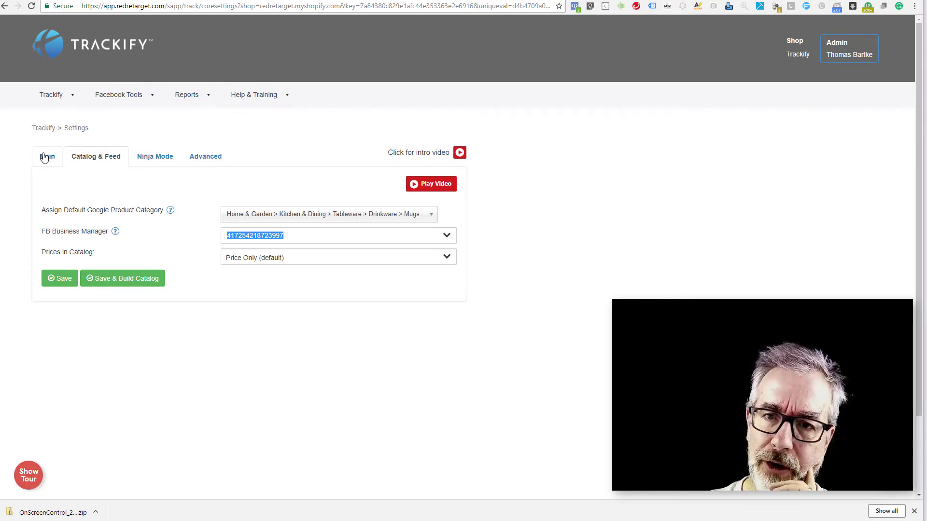
left_click(284, 236)
left_click_drag(284, 237, 185, 235)
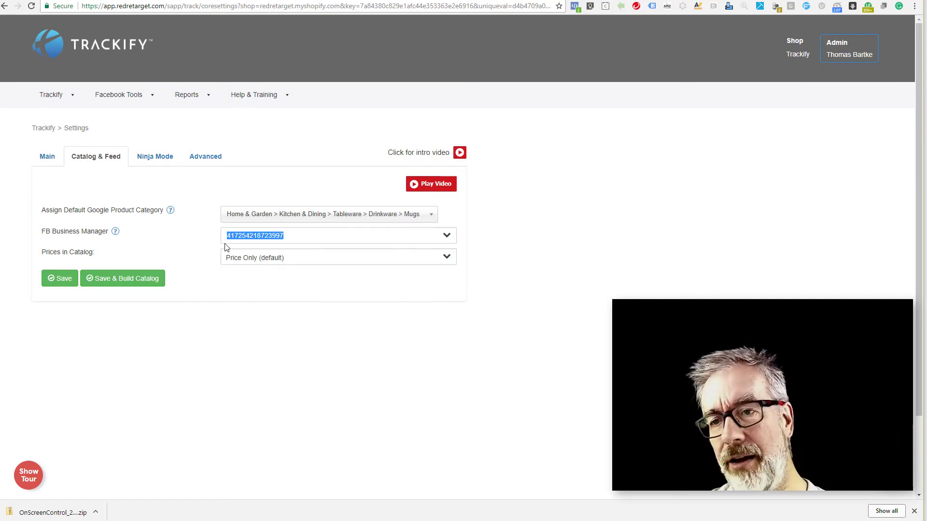
left_click(43, 159)
left_click_drag(290, 226, 156, 223)
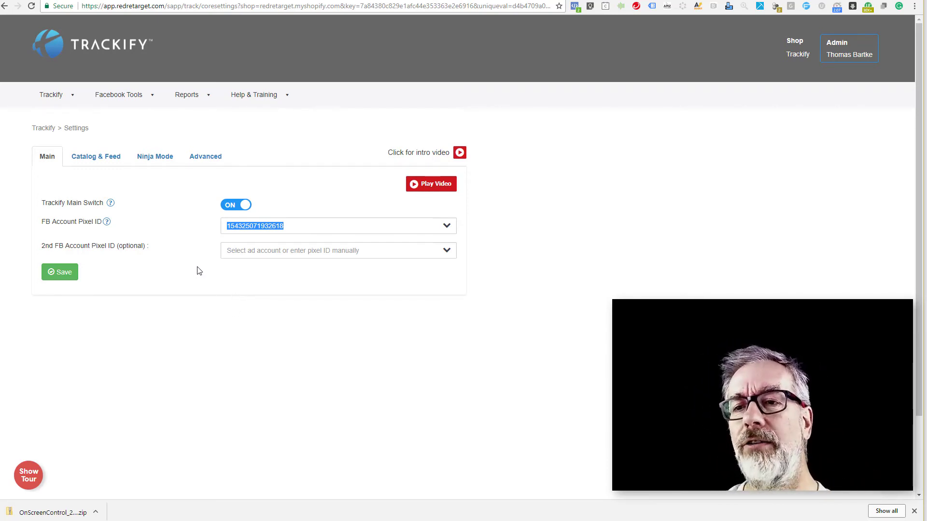
Step: Try to save the catalog and feed settings and build the catalog under the newly authorized Facebook account
left_click(99, 157)
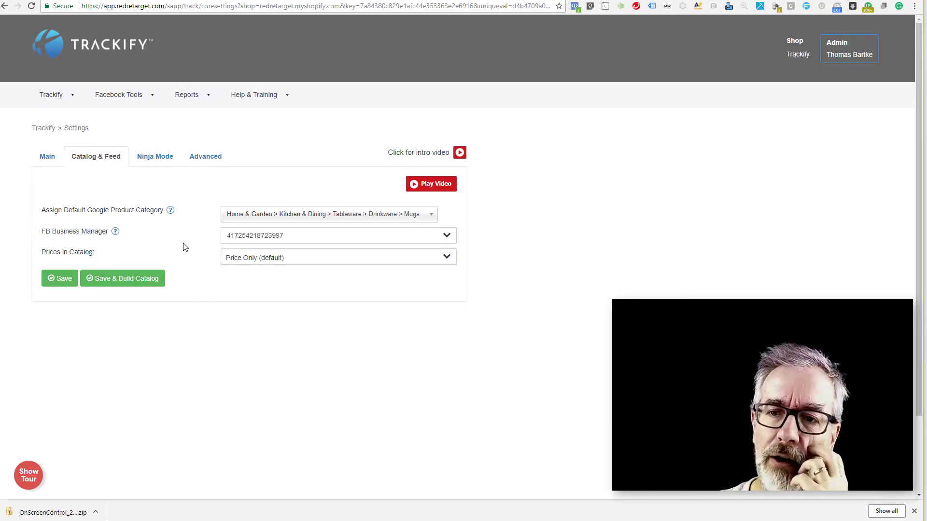
left_click(131, 283)
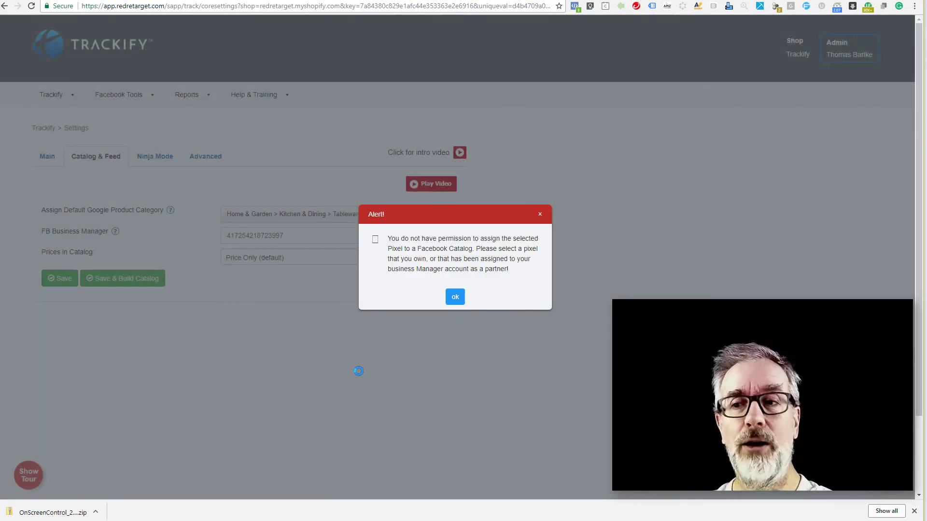
left_click(455, 300)
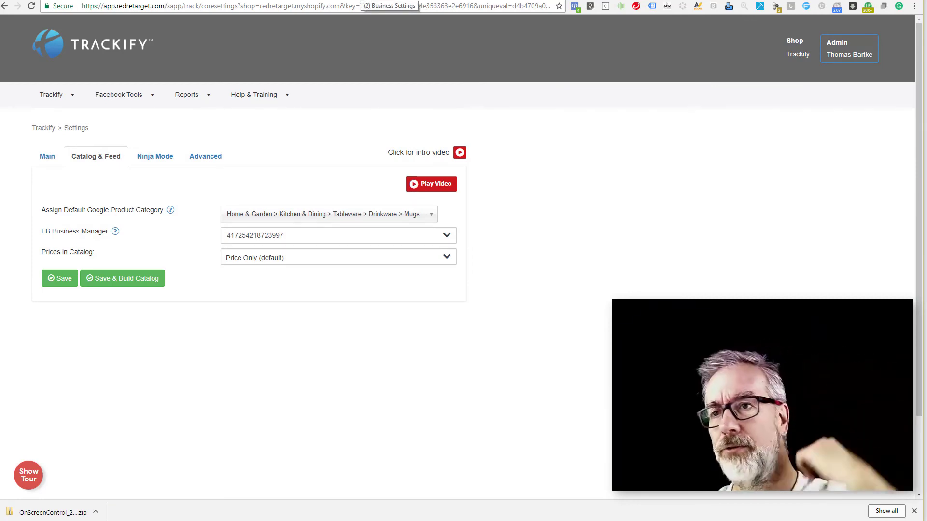
Step: Switch to Facebook and log back in to the Business Manager owner's account, entering its account password
left_click(362, 1)
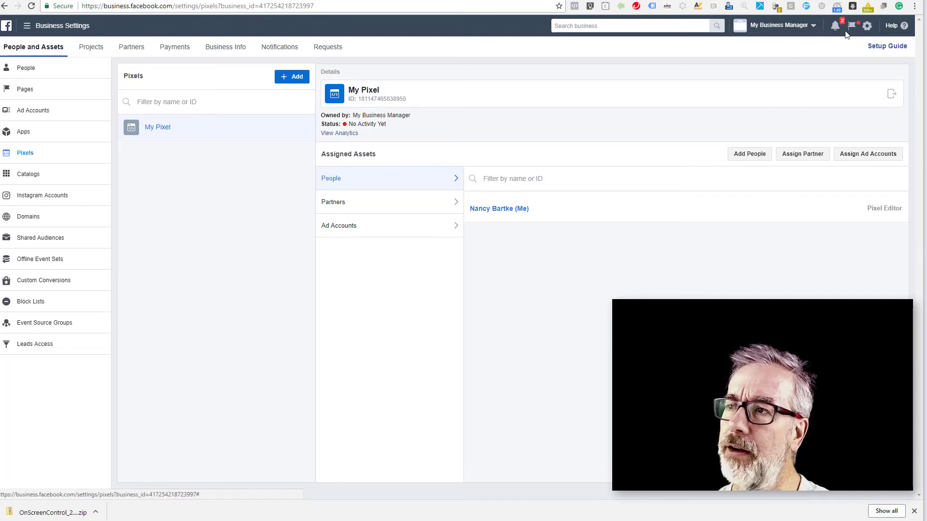
left_click(816, 26)
left_click(717, 51)
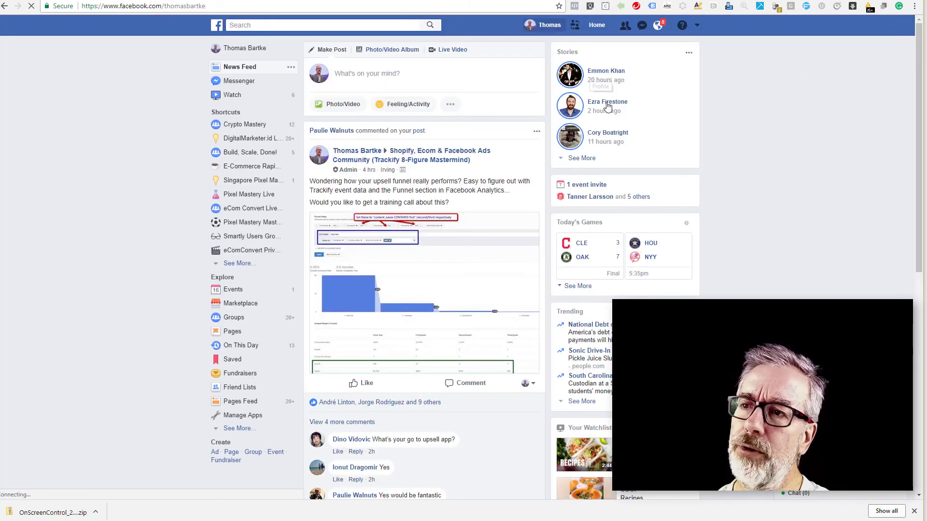
left_click(531, 25)
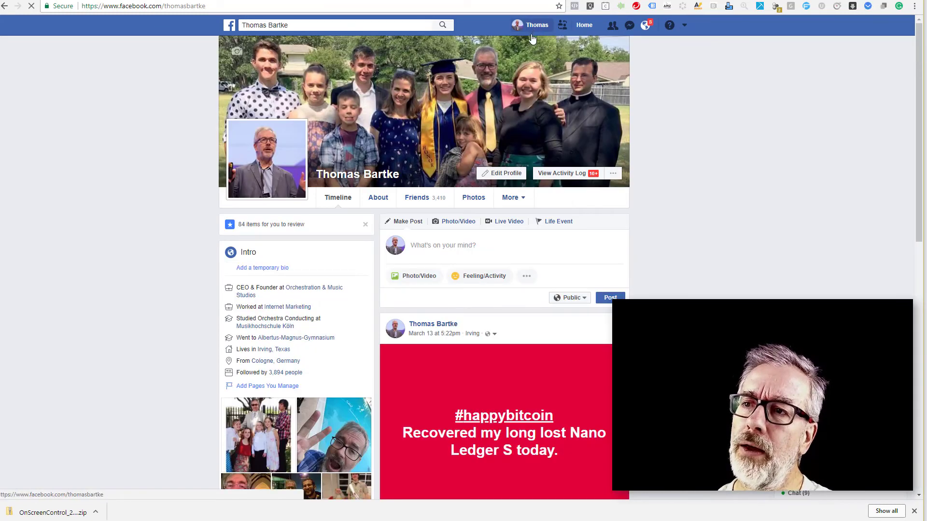
left_click(591, 29)
left_click(562, 26)
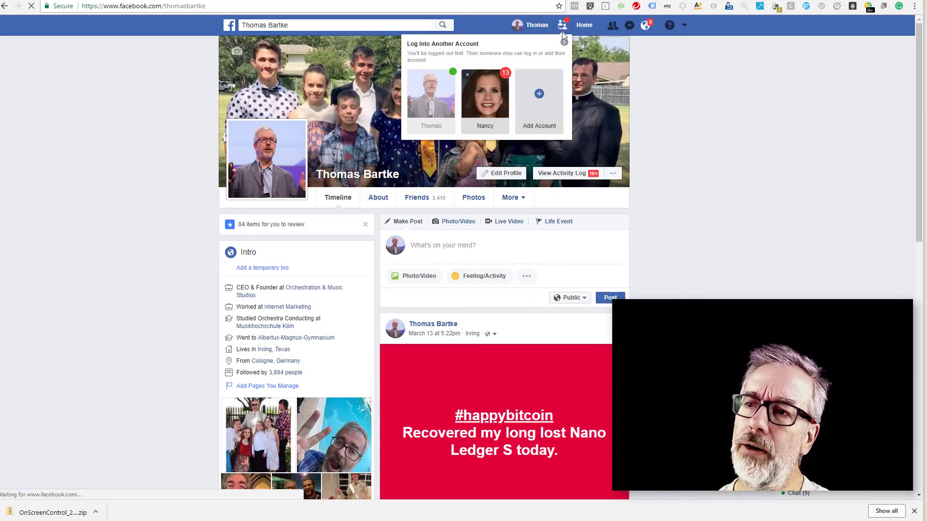
left_click(492, 112)
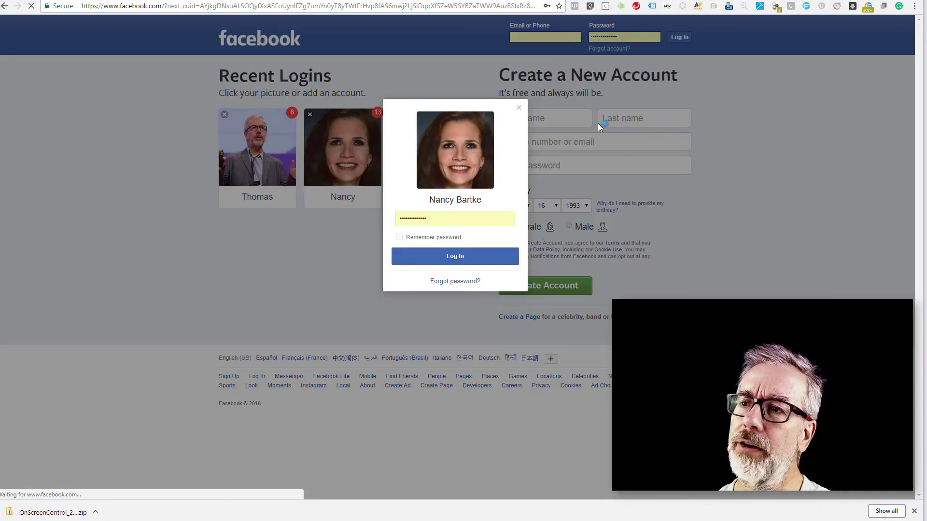
double_click(441, 218)
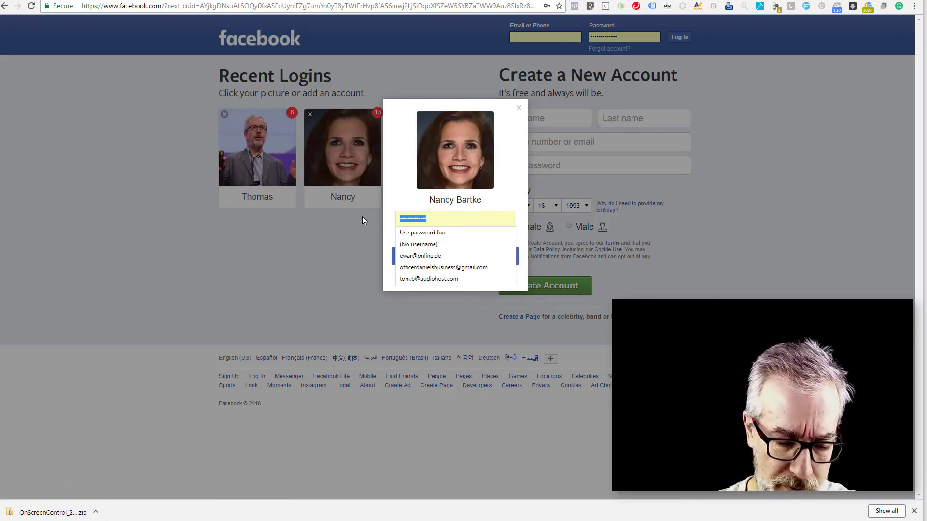
type("••••••")
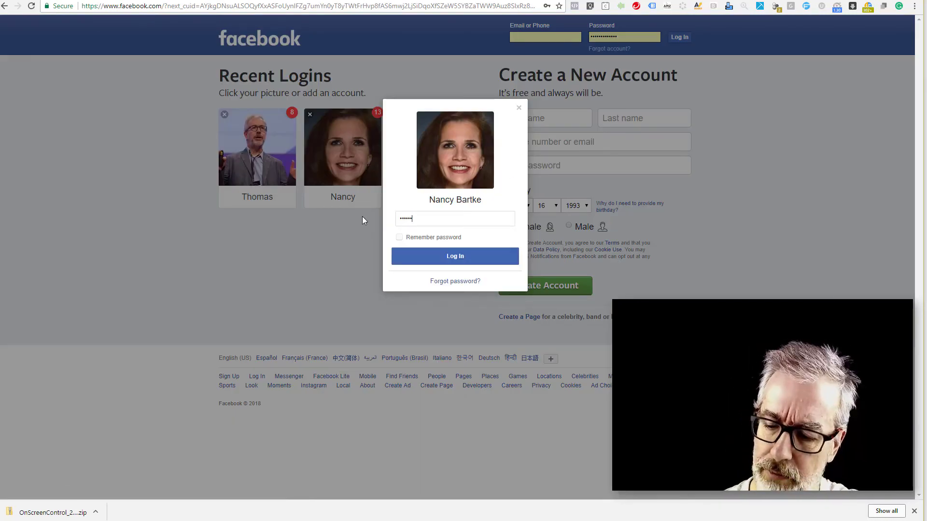
type("•••")
key("Return")
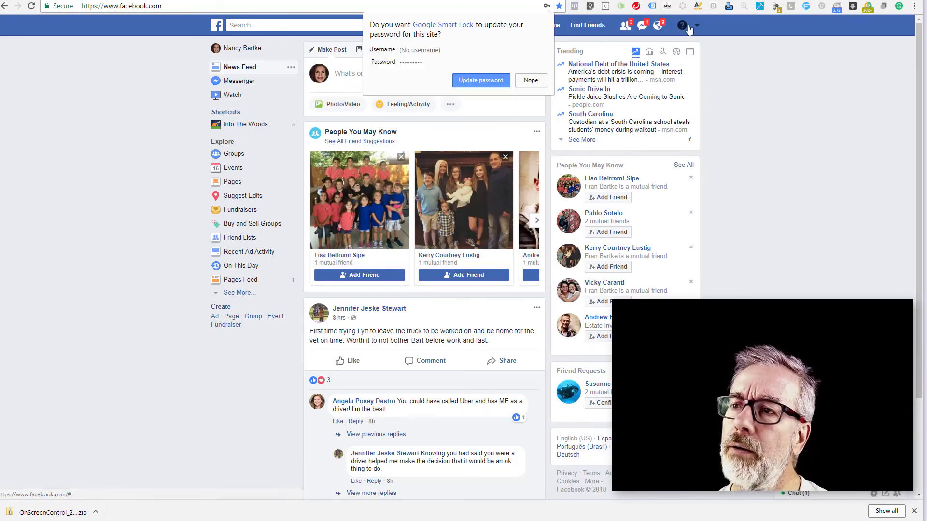
Step: Open Account 007's Pixel in the business settings and check which people can be added to it, without adding anyone
left_click(696, 27)
left_click(630, 192)
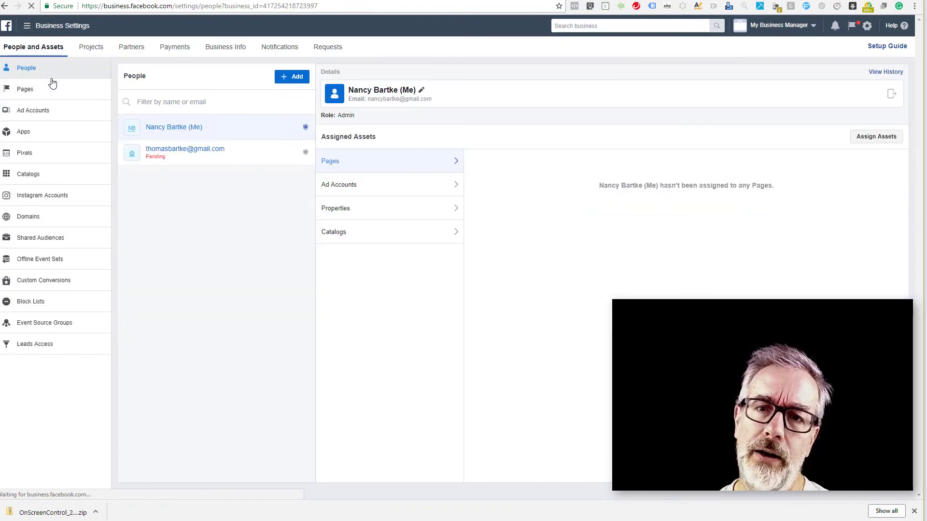
left_click(24, 152)
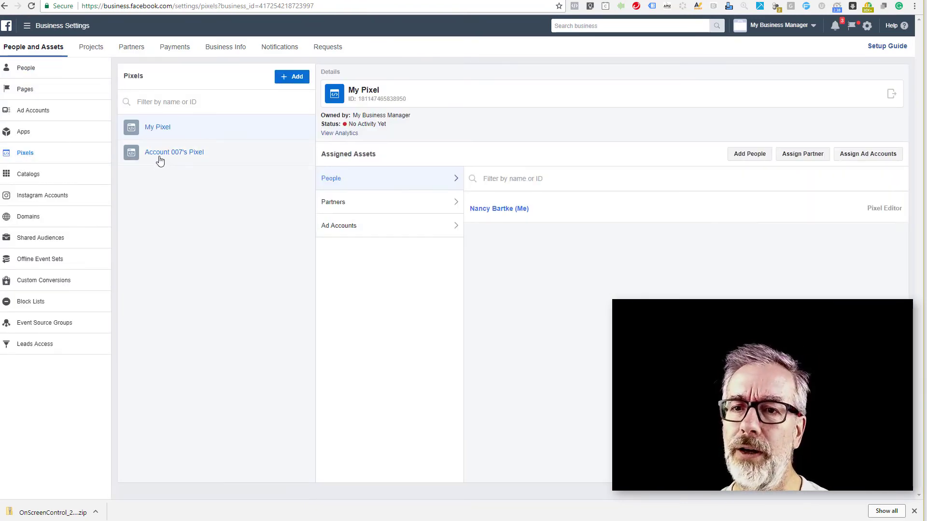
left_click(160, 155)
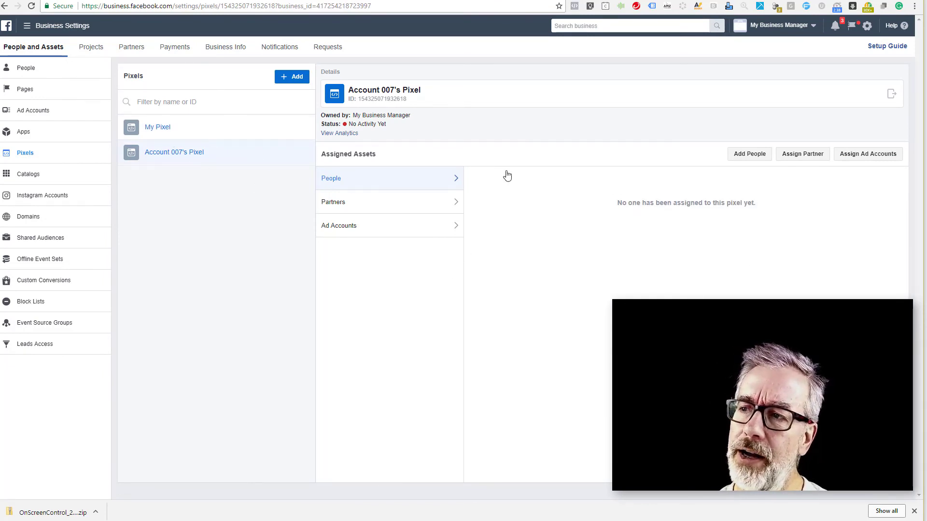
left_click(750, 154)
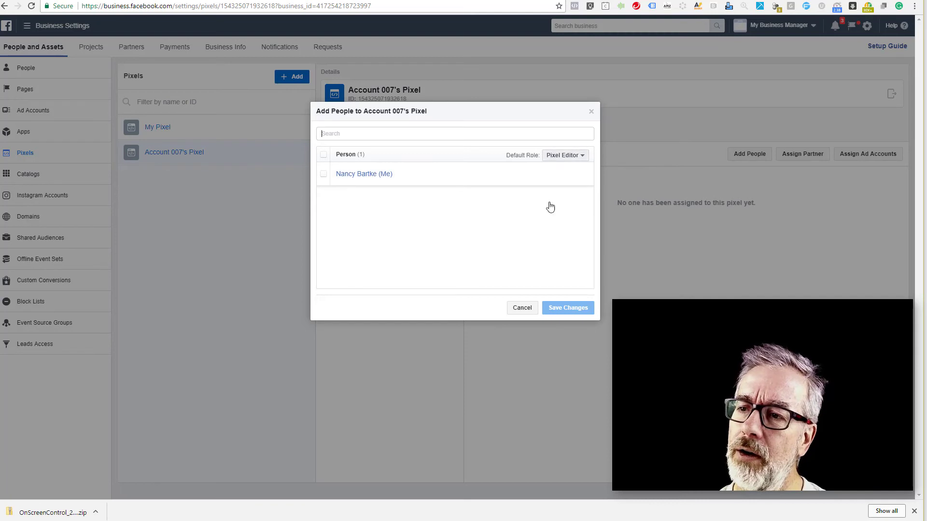
left_click(518, 307)
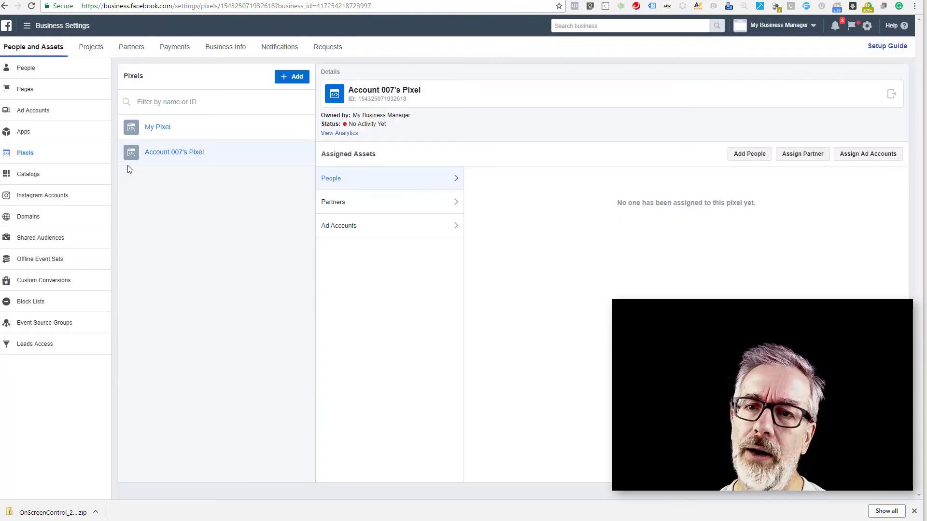
Step: Review the people in the business settings and open the pending invitee's entry to examine the role and assigned assets
left_click(26, 70)
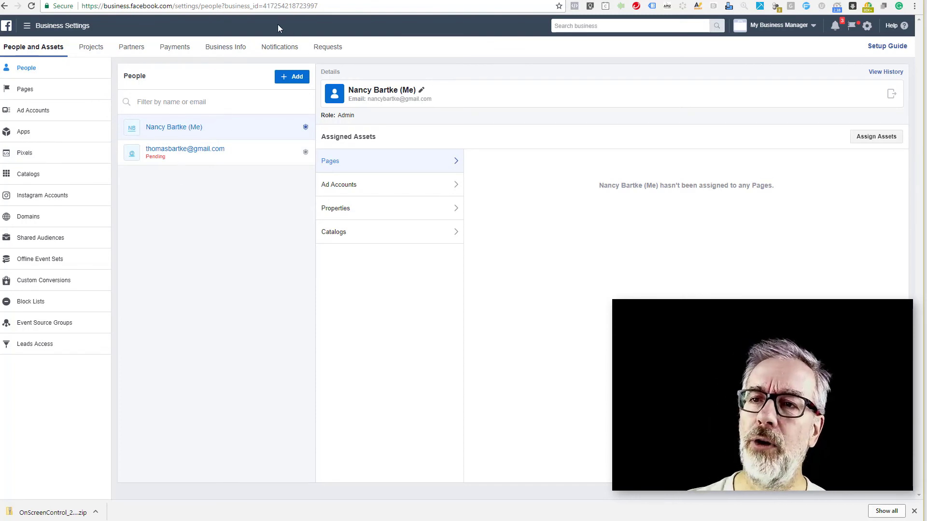
left_click(192, 1)
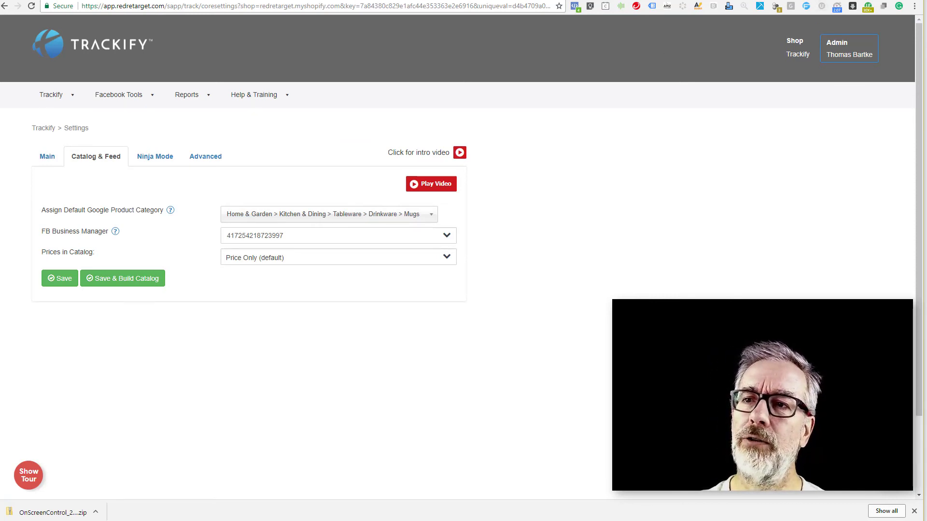
left_click(453, 0)
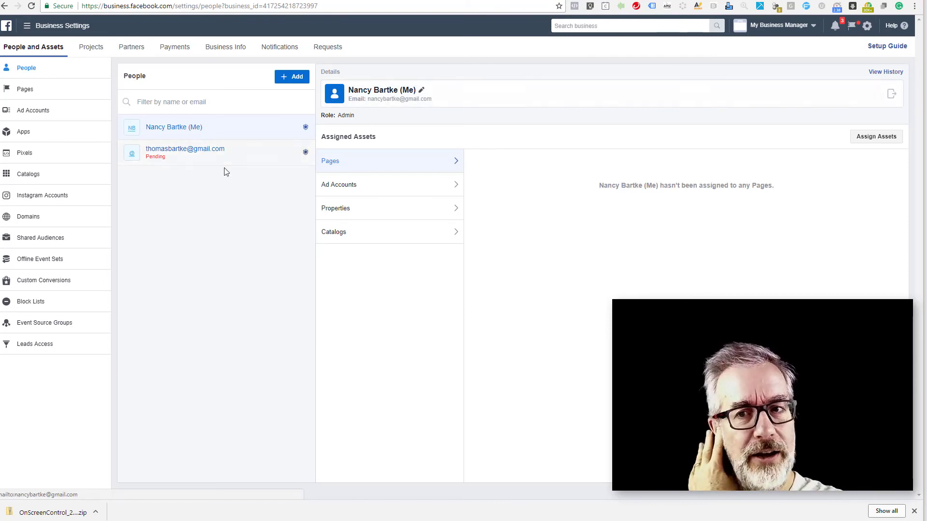
left_click(173, 160)
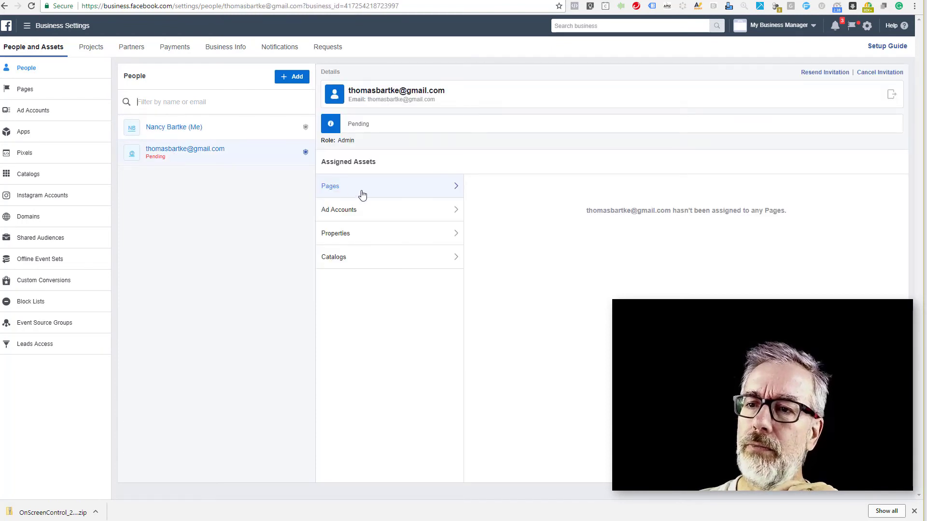
Step: Check the pending invitee's assigned properties and ad accounts, and review who can be added to Account 007's Pixel without adding anyone
left_click(345, 240)
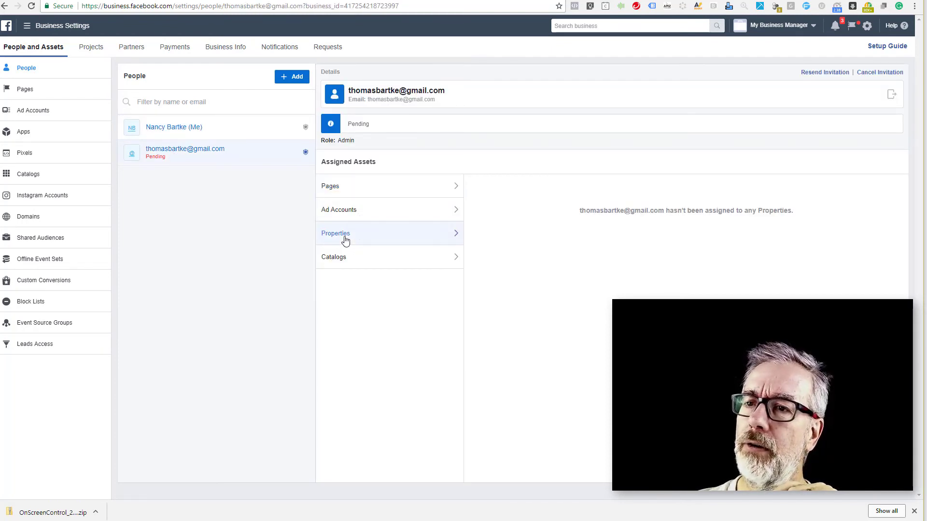
left_click(345, 209)
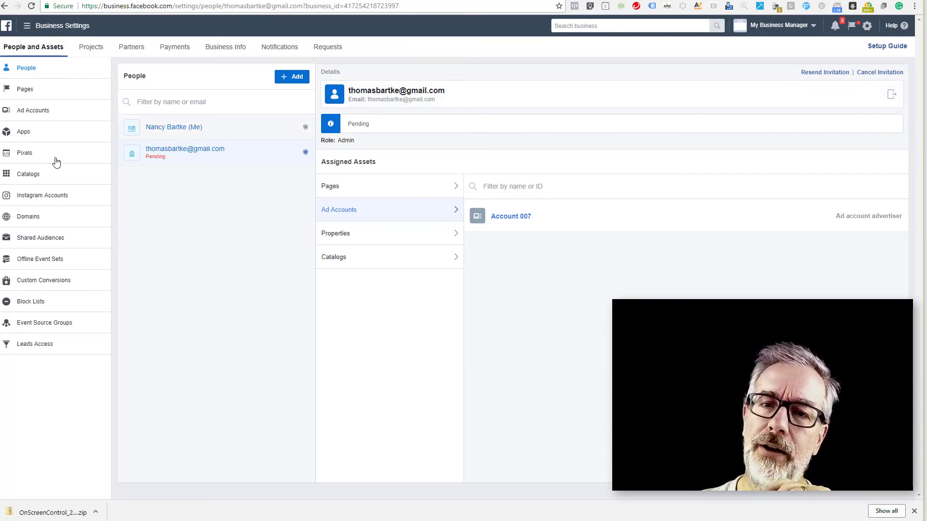
left_click(26, 153)
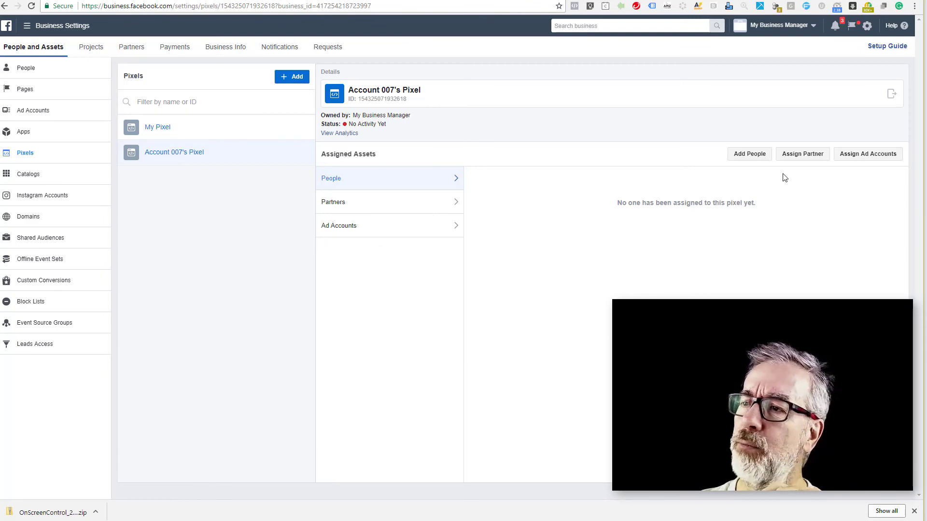
left_click(749, 154)
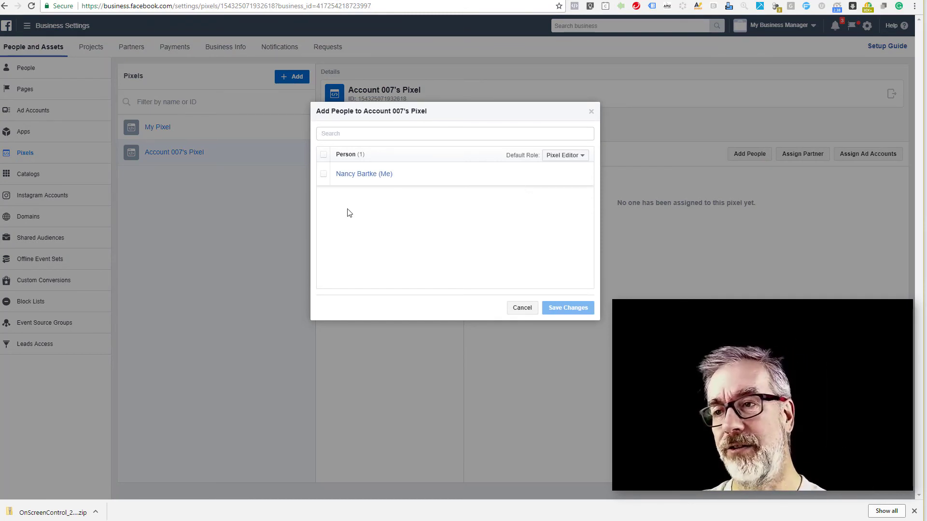
left_click(519, 308)
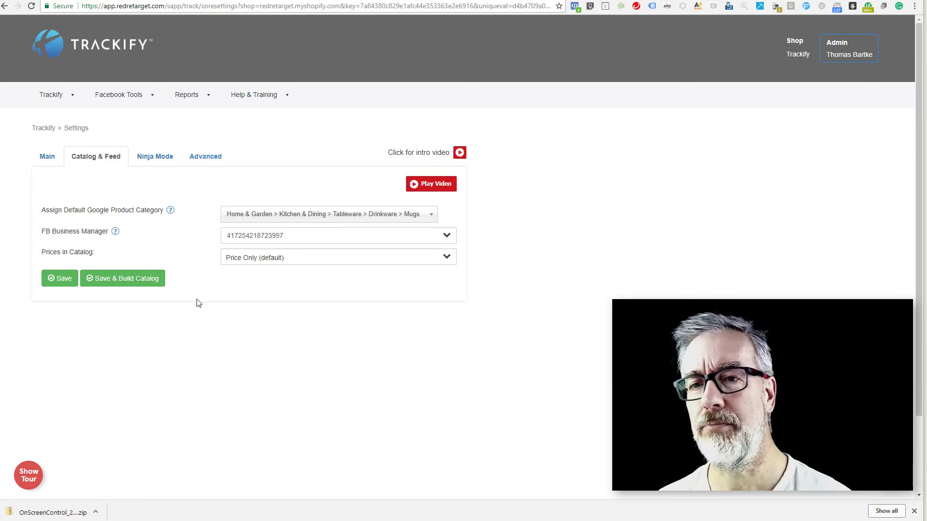
Step: Switch to Trackify, view the audience list in Audience Manager, and return to the main settings to examine the Facebook pixel selection
mouse_move(138, 106)
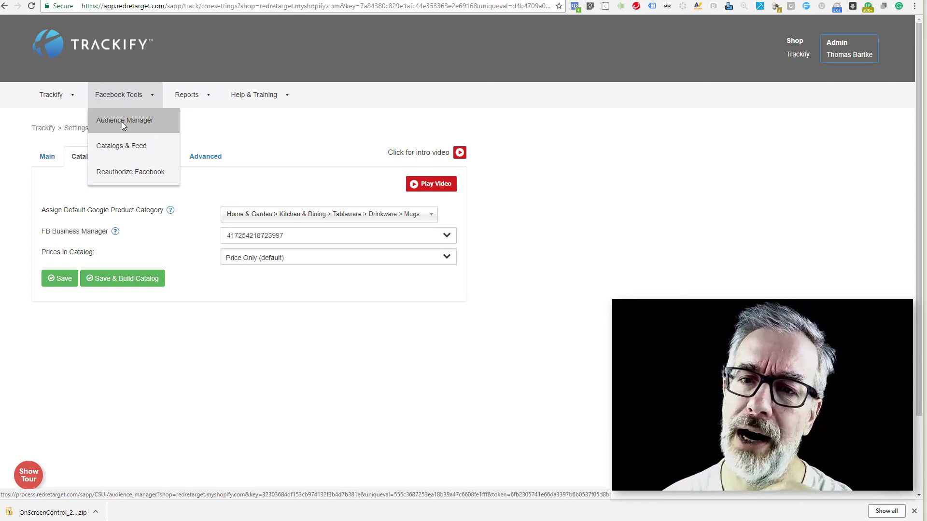
left_click(122, 123)
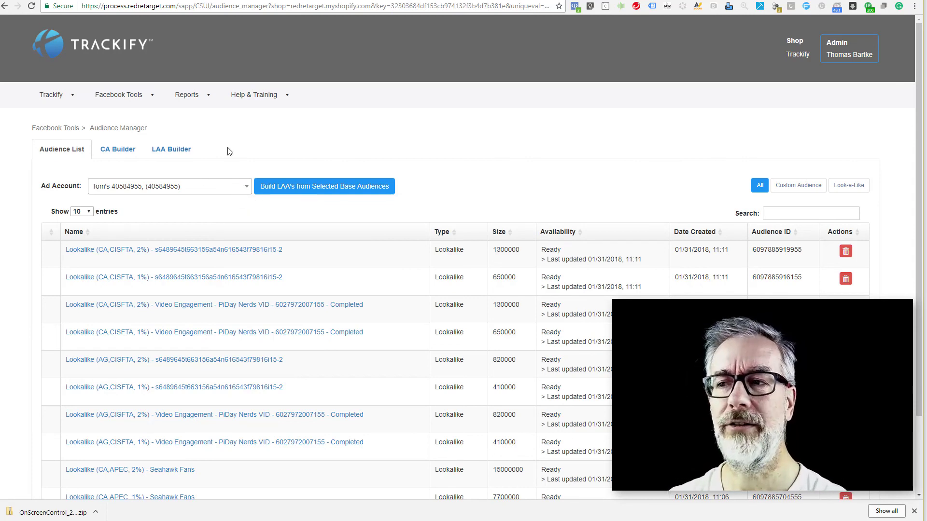
left_click(53, 95)
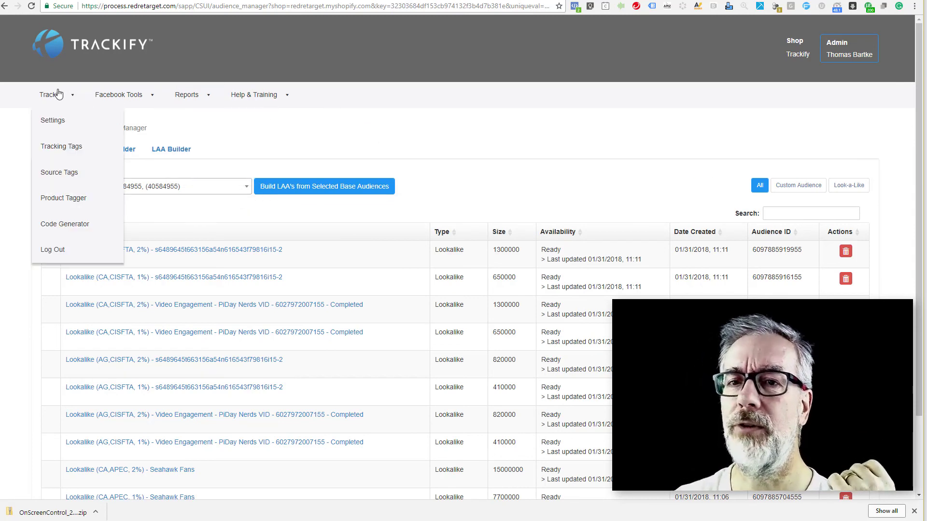
left_click(56, 124)
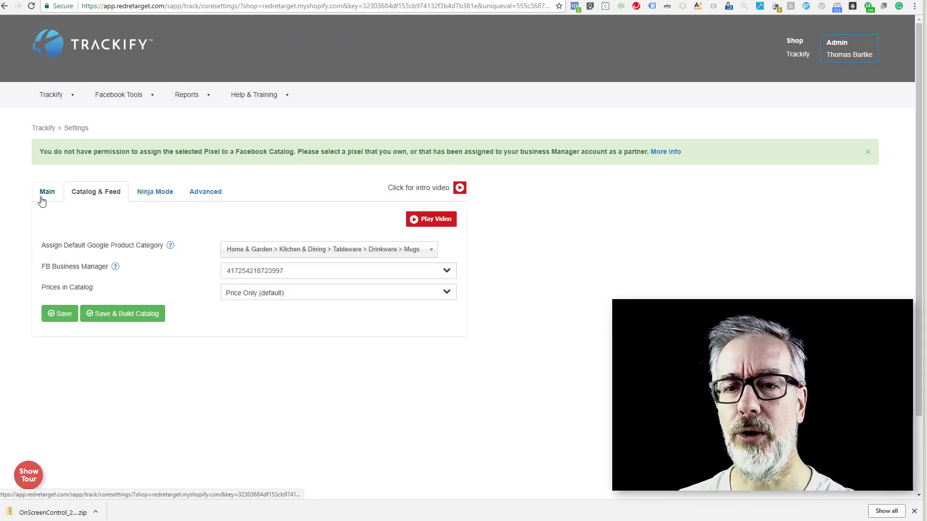
left_click(46, 197)
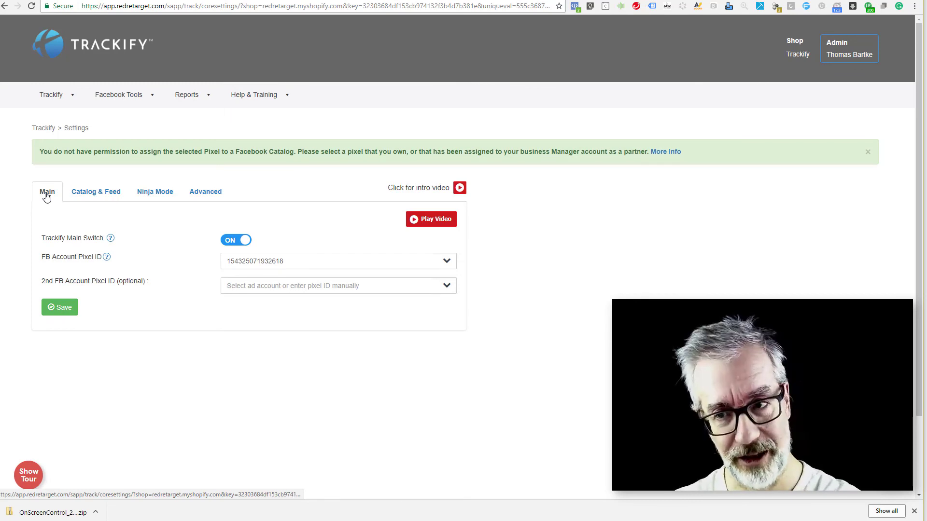